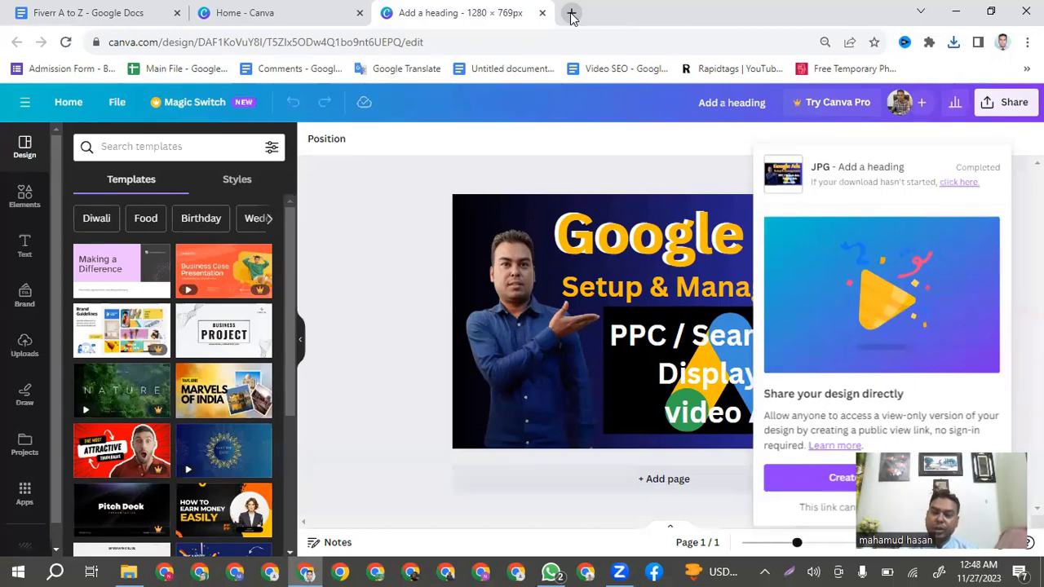
Step: Dismiss the finished download notice and close both Canva pages, leaving only the Fiverr A to Z document open
left_click(381, 250)
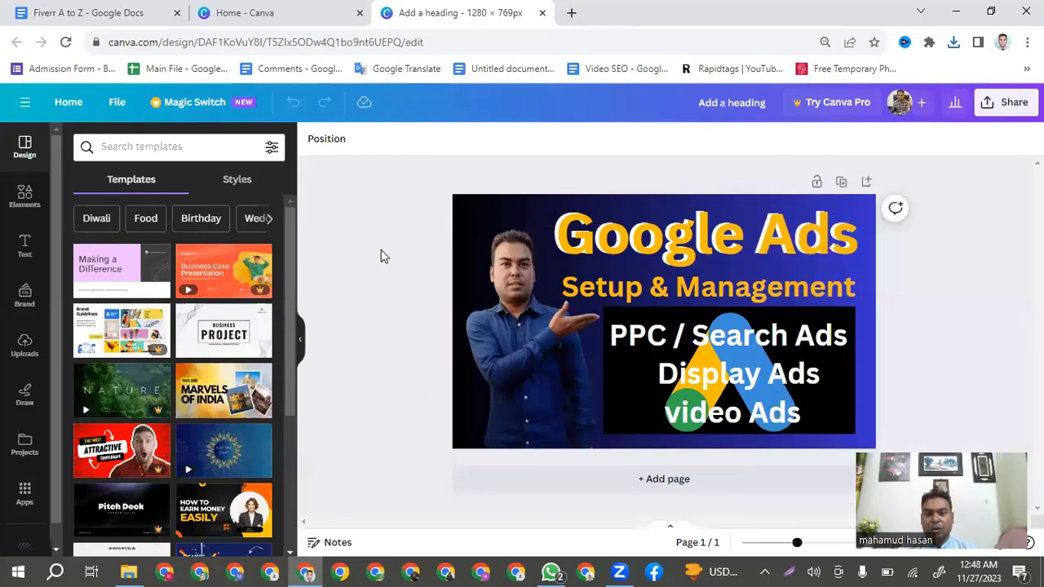
left_click(541, 13)
left_click(359, 13)
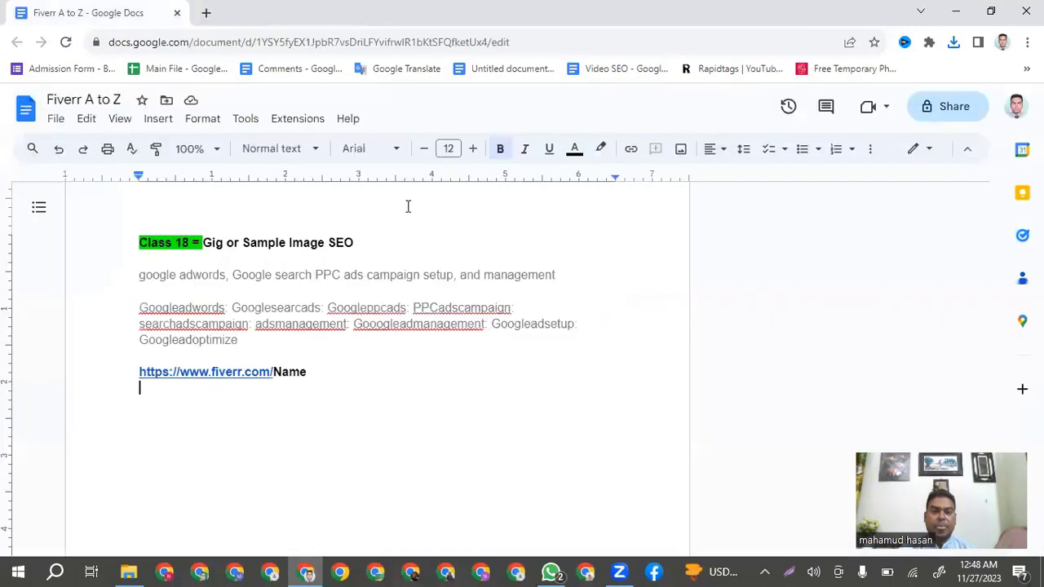
Step: Switch to File Explorer from the desktop and open the Downloads folder inside Documents
left_click(955, 13)
double_click(33, 31)
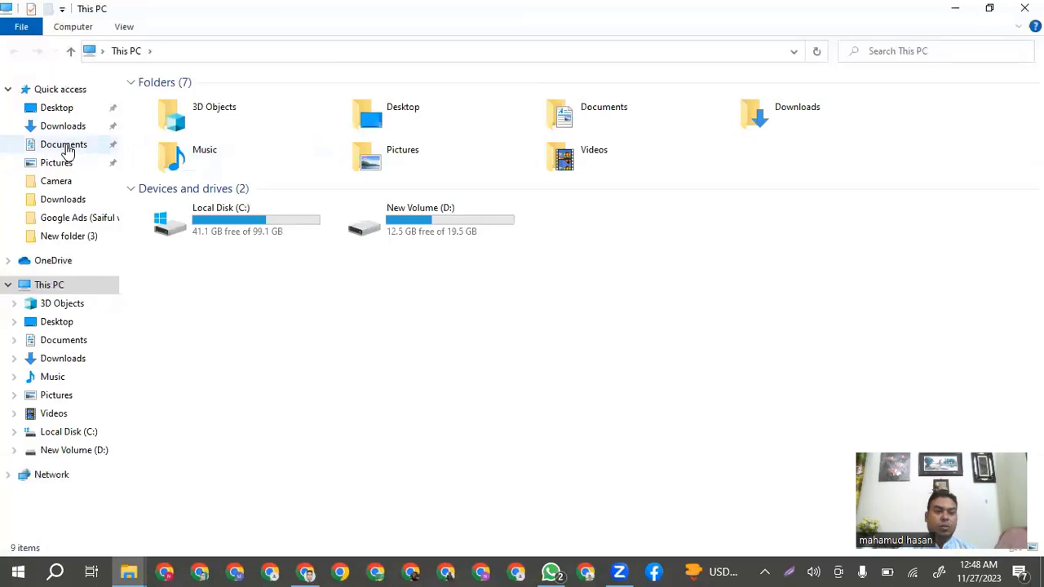
left_click(67, 153)
double_click(184, 116)
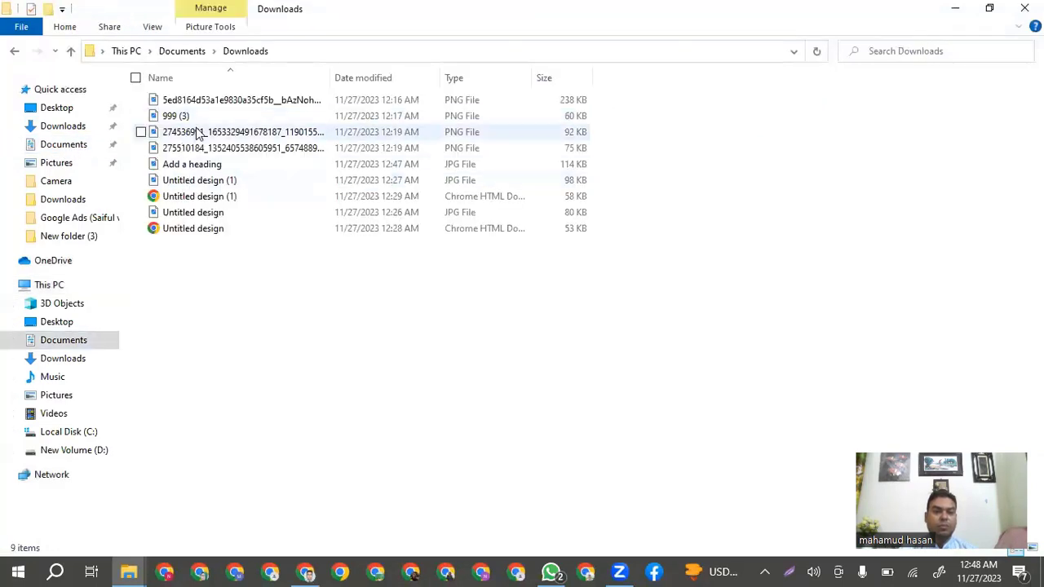
Step: Preview the downloaded "Add a heading" JPG image and close the viewer
left_click(190, 170)
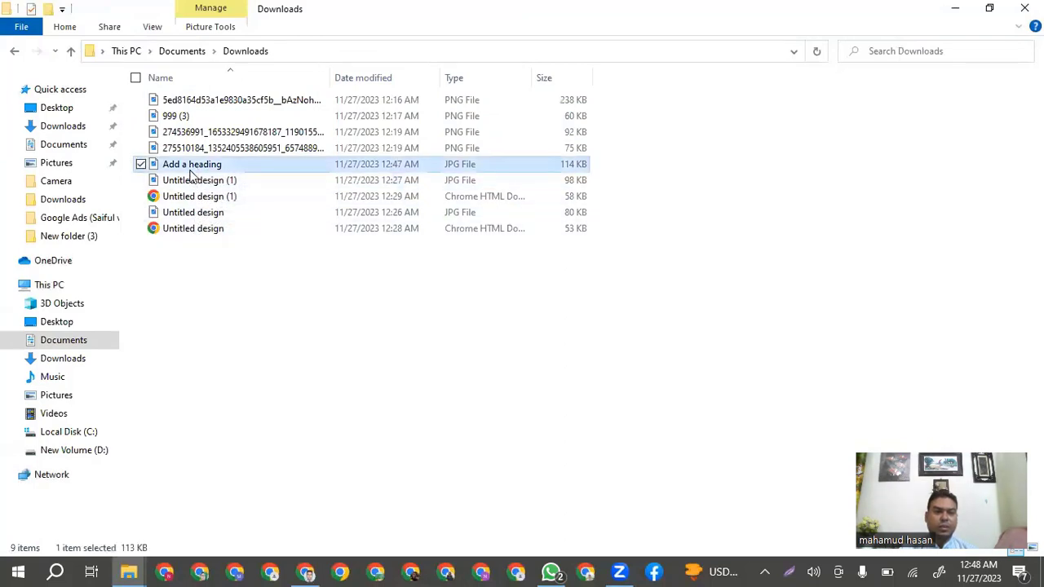
double_click(190, 171)
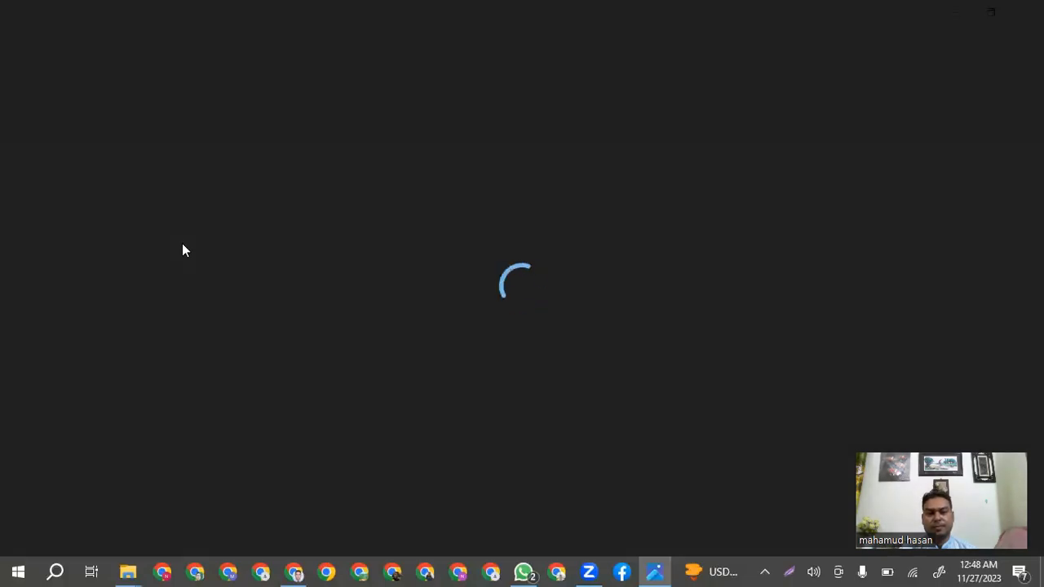
key("alt+F4")
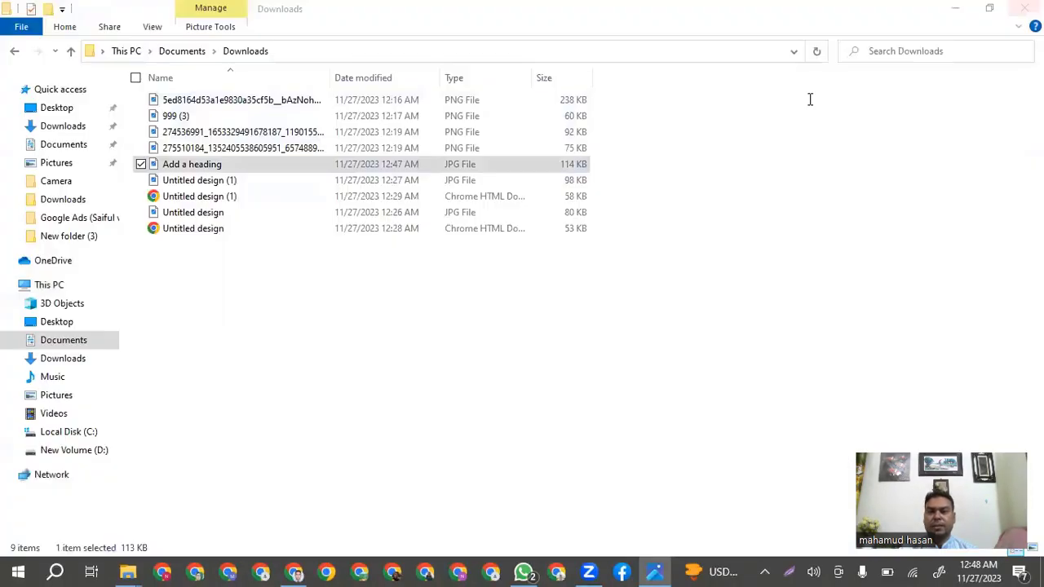
Step: Copy the "Add a heading" JPG file from the Downloads folder onto the desktop
right_click(206, 168)
left_click(38, 467)
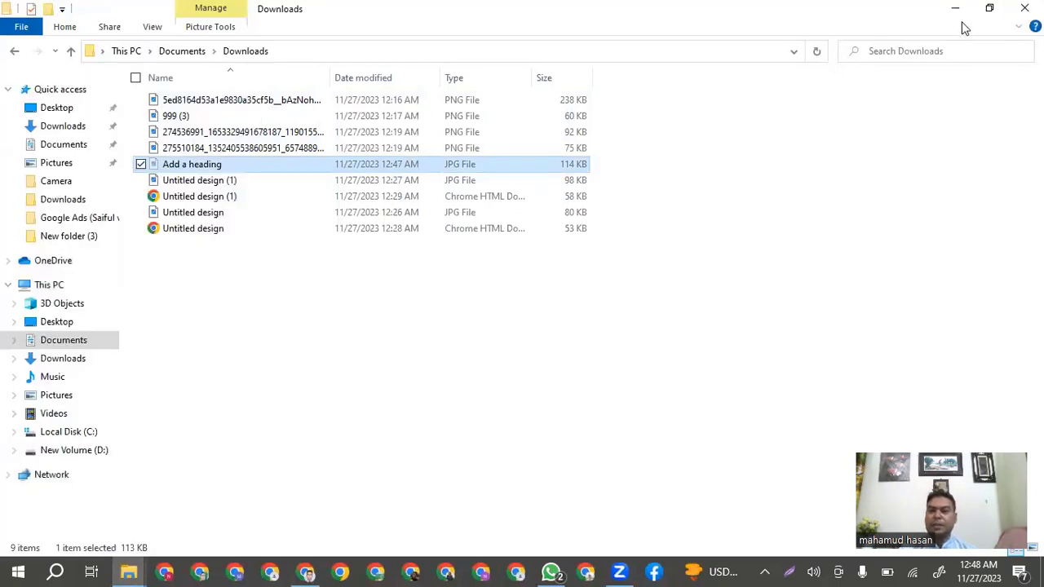
key("super+d")
right_click(260, 187)
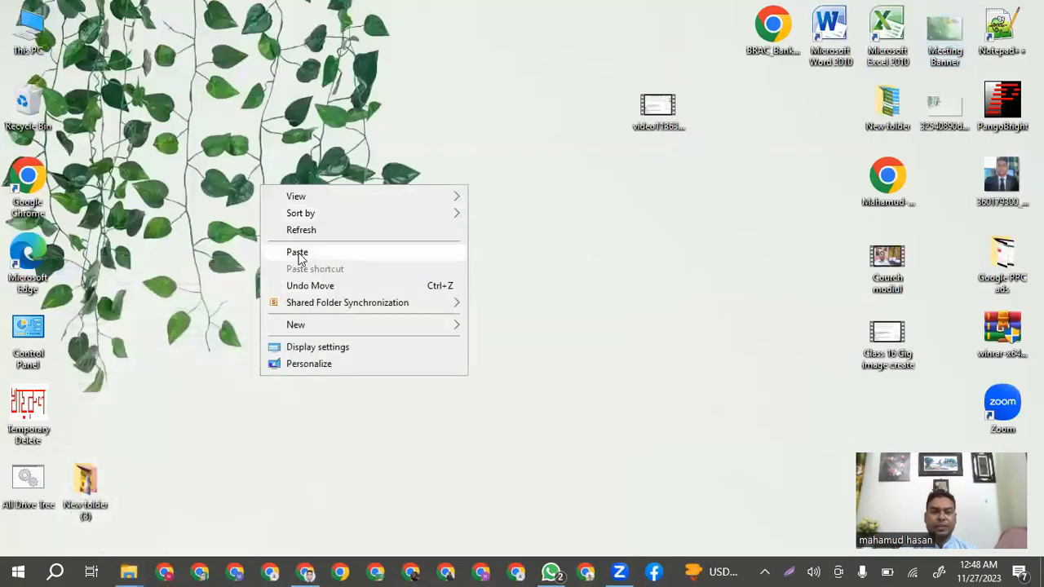
left_click(297, 254)
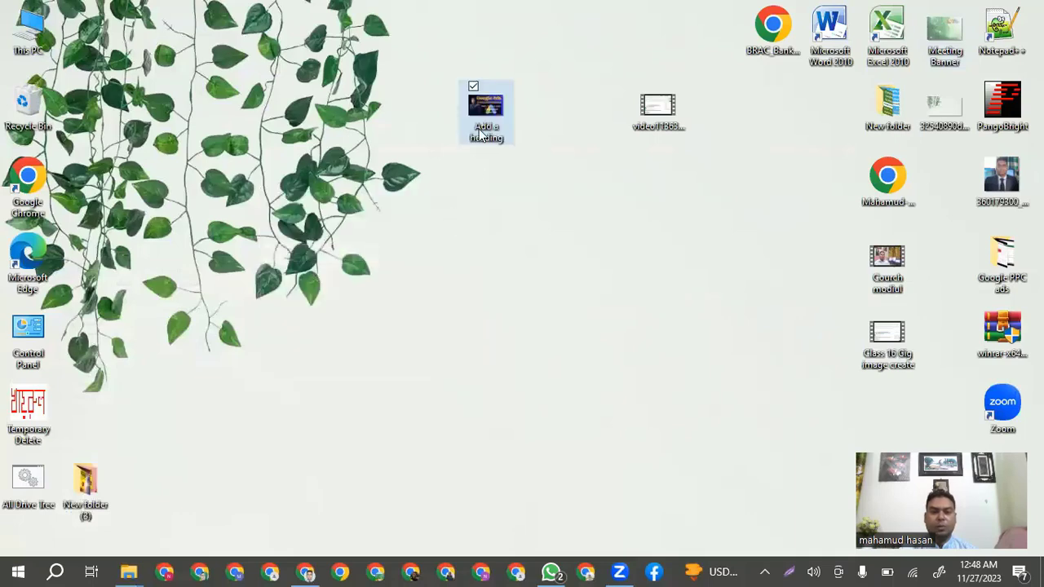
left_click(406, 258)
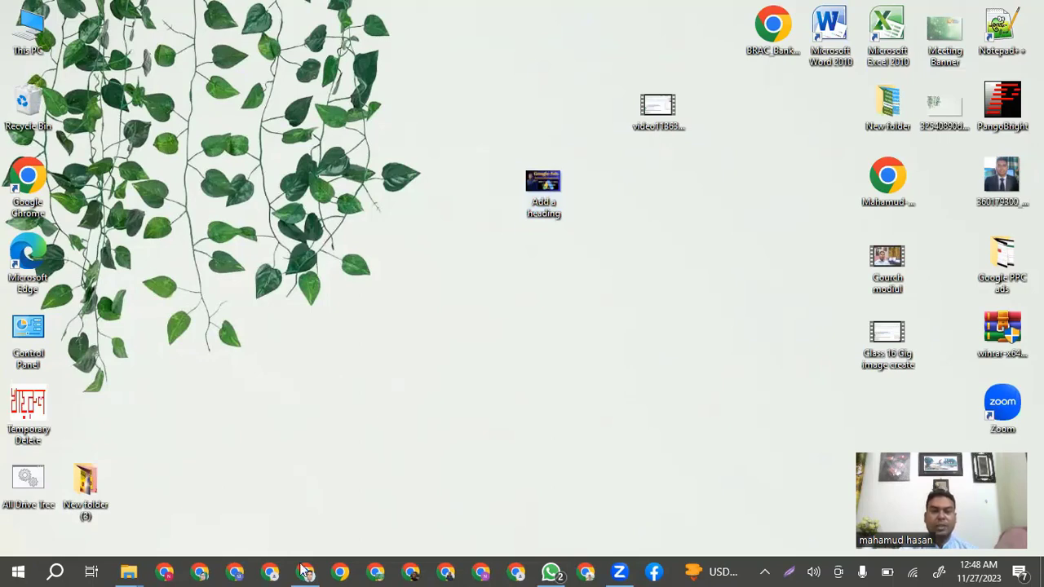
Step: Rename the desktop image with the title line copied from the document: "google adwords, Google search PPC ads campaign setup, and management"
key("alt+Tab")
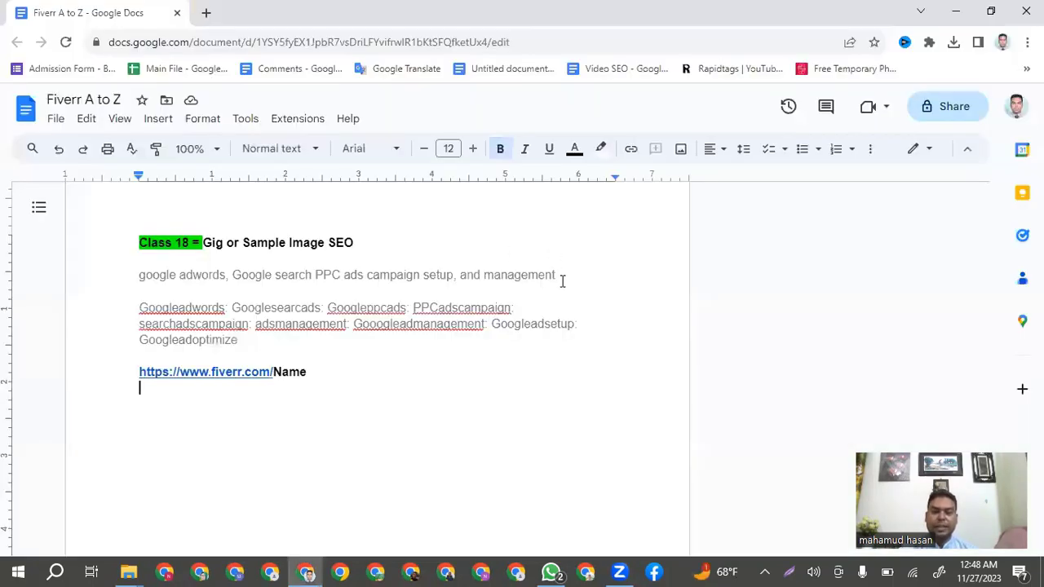
left_click_drag(560, 275, 127, 282)
key("ctrl+c")
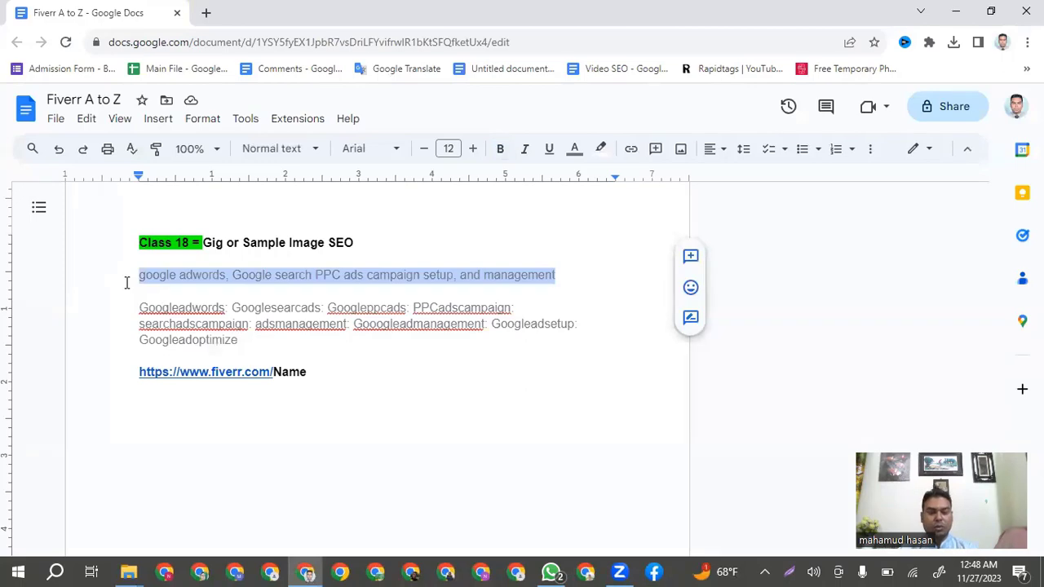
key("super+d")
left_click(545, 196)
right_click(545, 196)
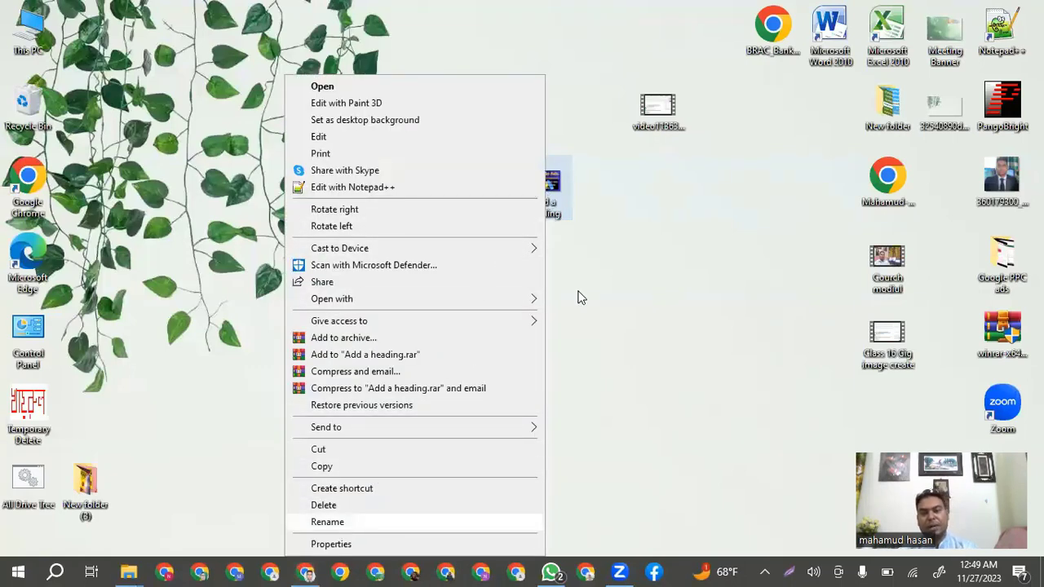
key("m")
key("ctrl+v")
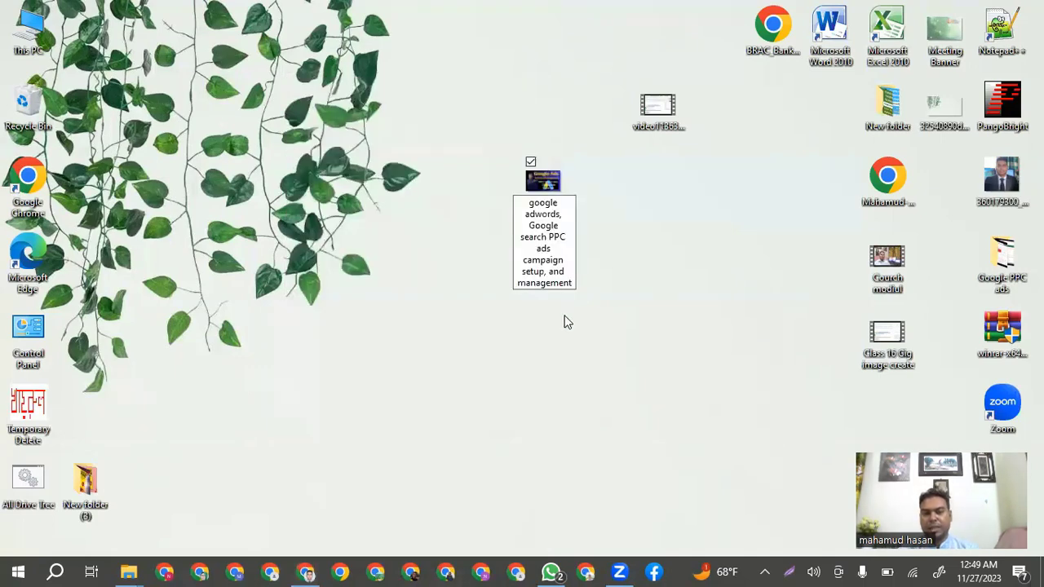
key("Return")
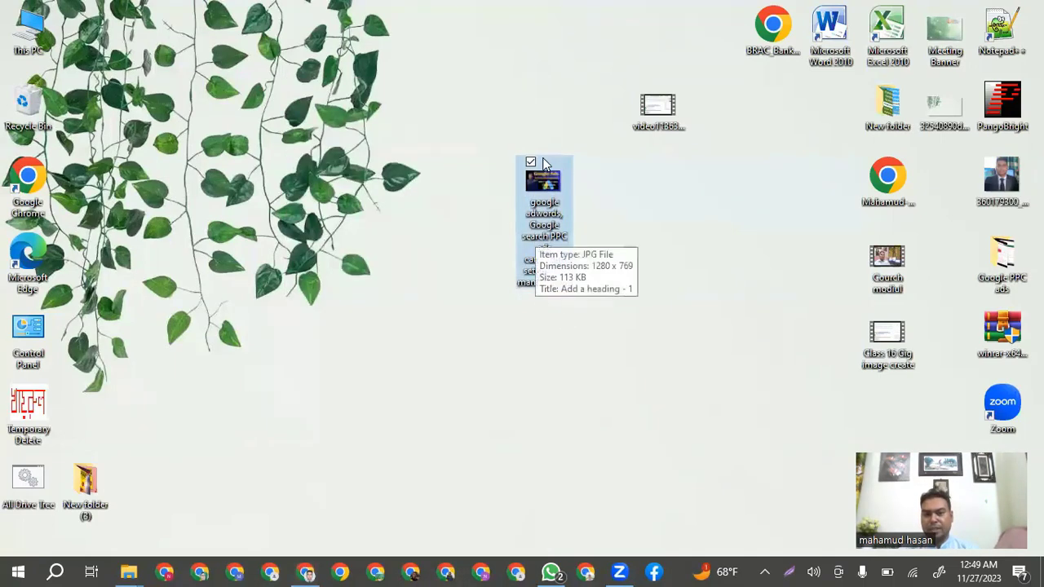
Step: In the desktop image's detail properties, replace the Title with "google adwords, Google search PPC ads campaign setup, and management"
right_click(546, 183)
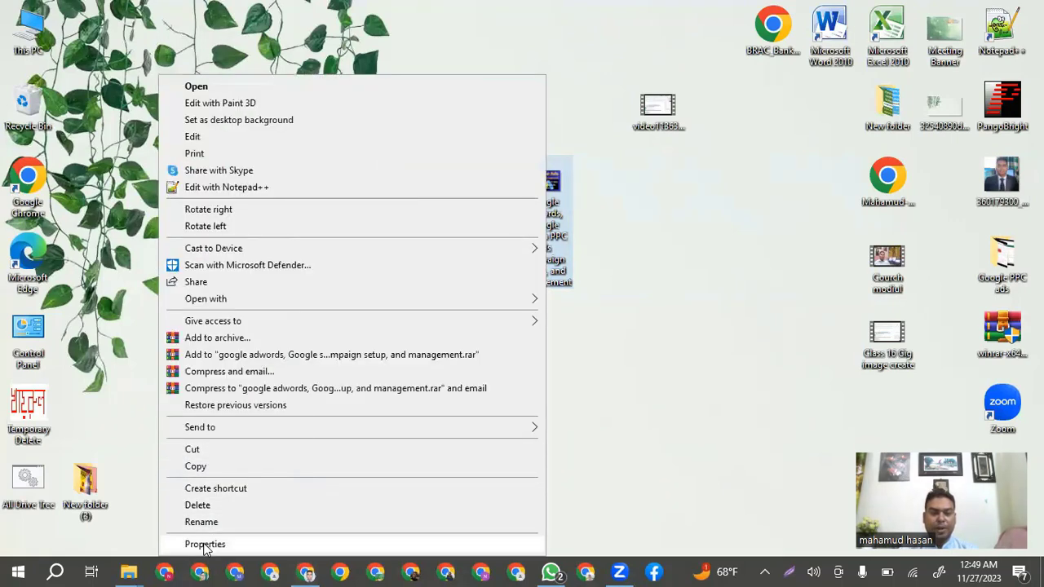
left_click(205, 544)
left_click(653, 198)
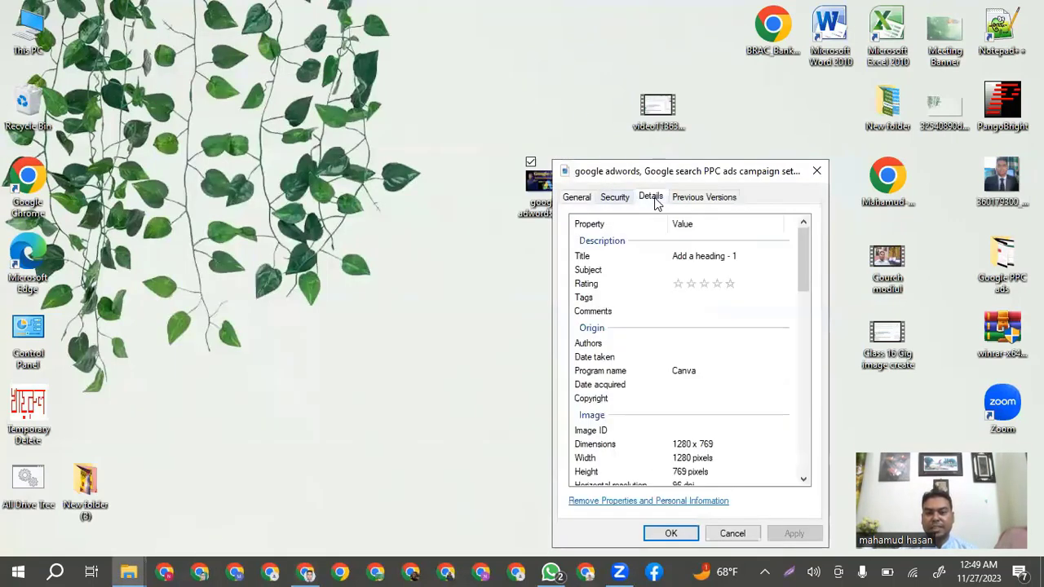
left_click(700, 261)
left_click_drag(737, 256, 644, 261)
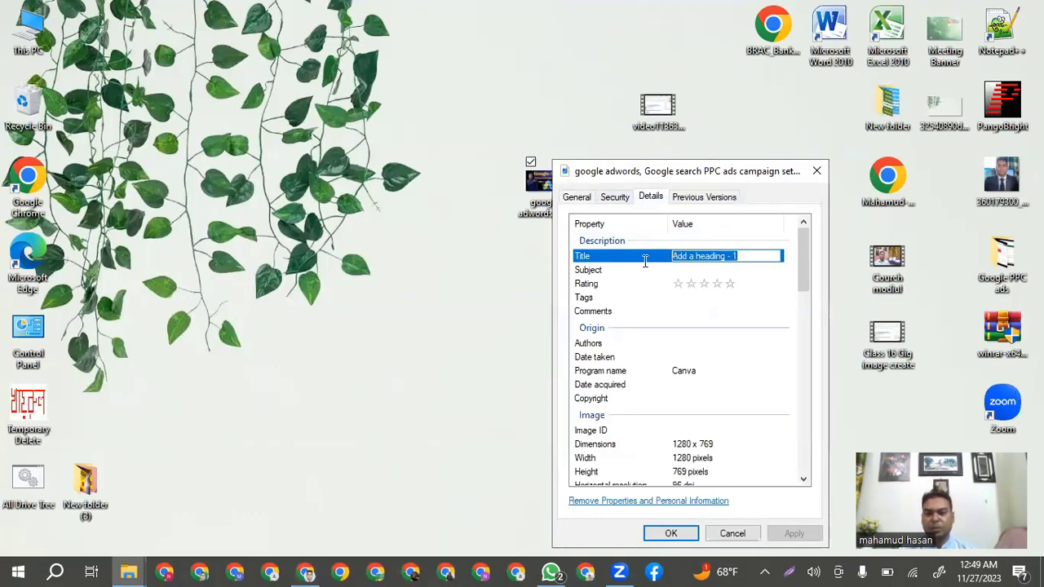
key("BackSpace")
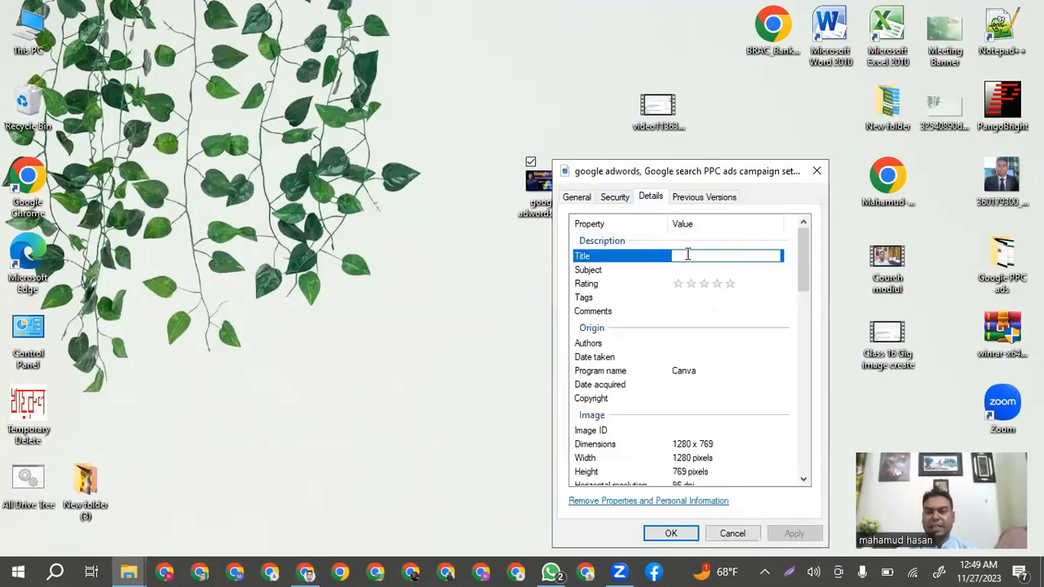
key("ctrl+v")
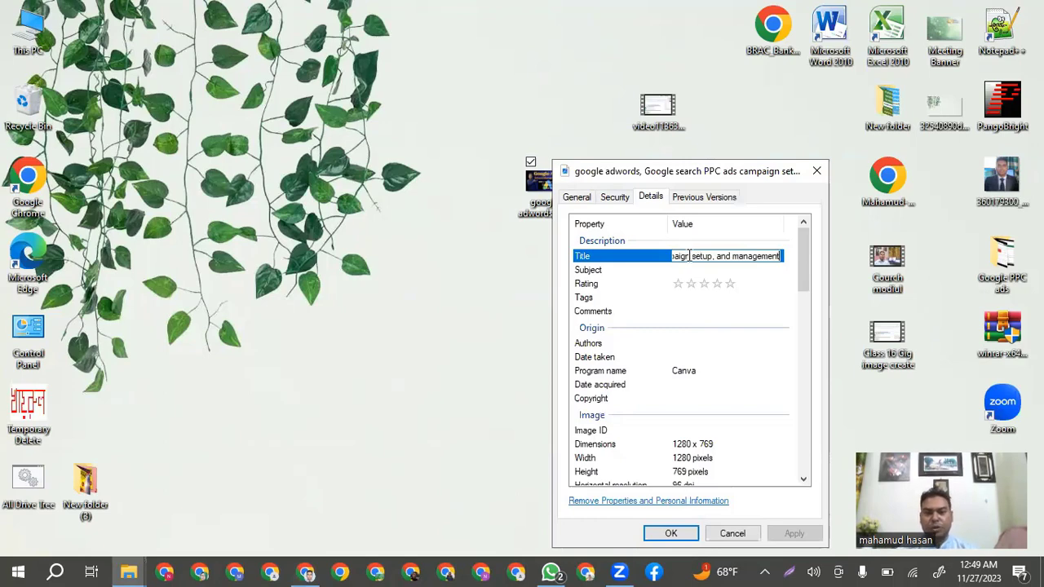
Step: Set the image's Subject to "google adwords, Google search PPC ads campaign setup, and management" and its Rating to five stars
left_click(612, 270)
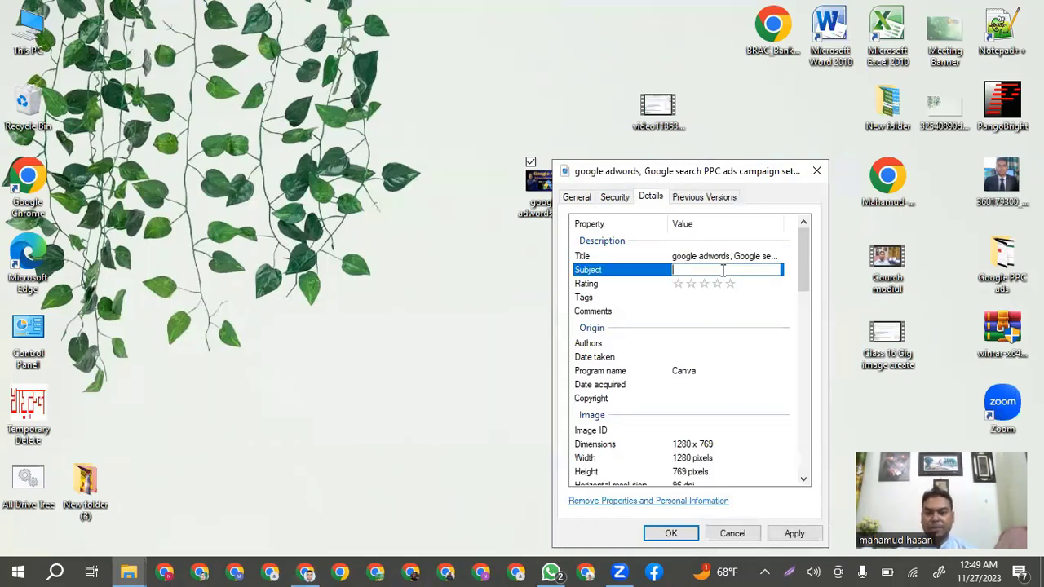
key("ctrl+v")
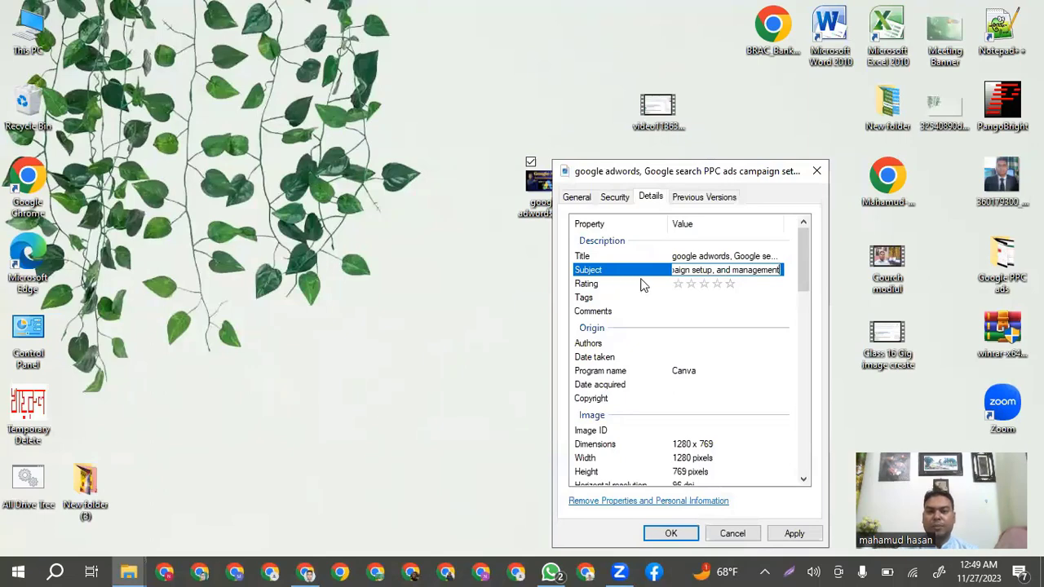
left_click(731, 283)
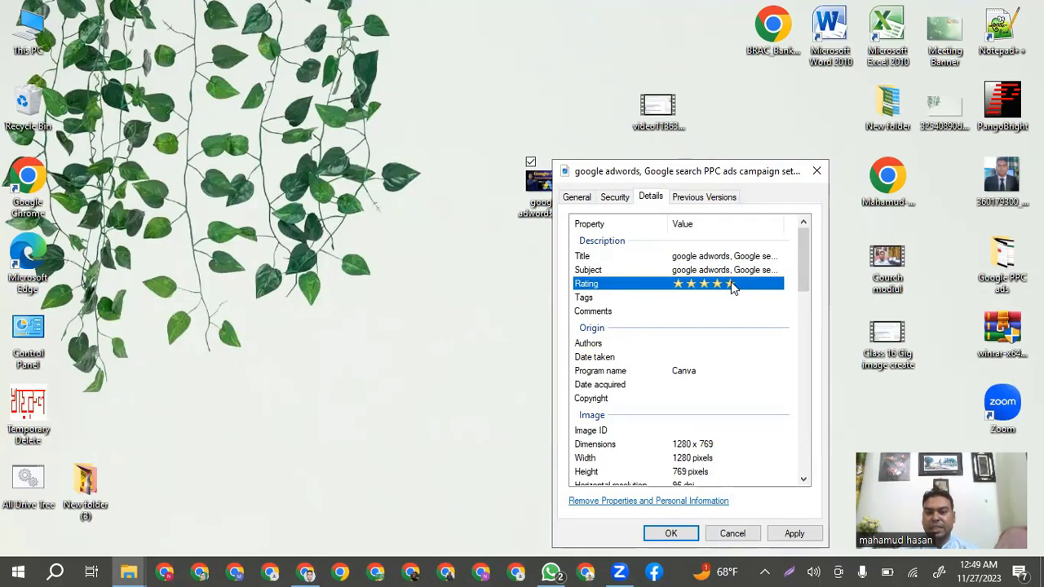
Step: Fill the image's Tags property with the document's full keyword list, from Googleadwords through Googleadoptimize
left_click(686, 298)
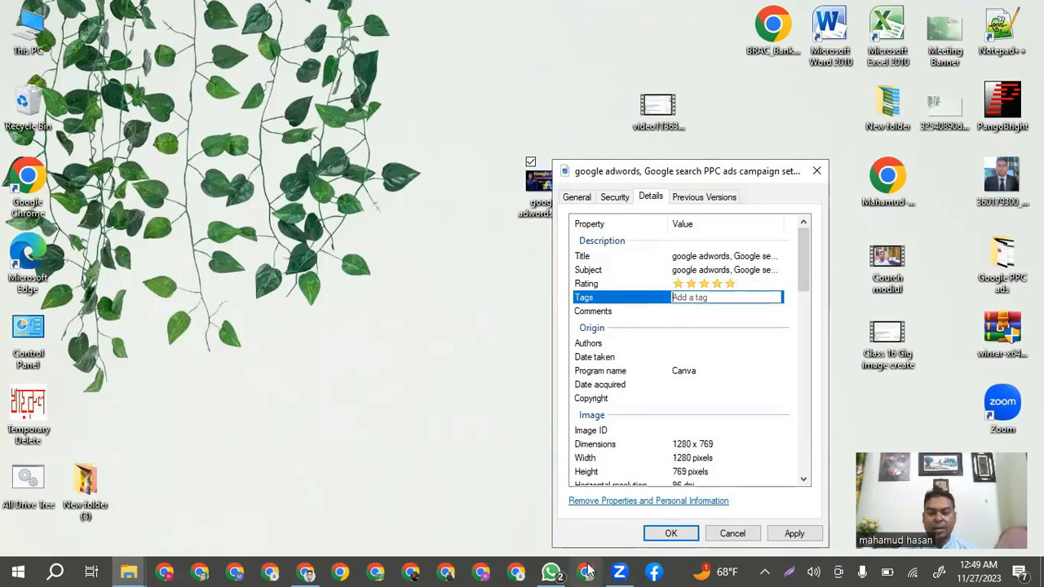
left_click(314, 571)
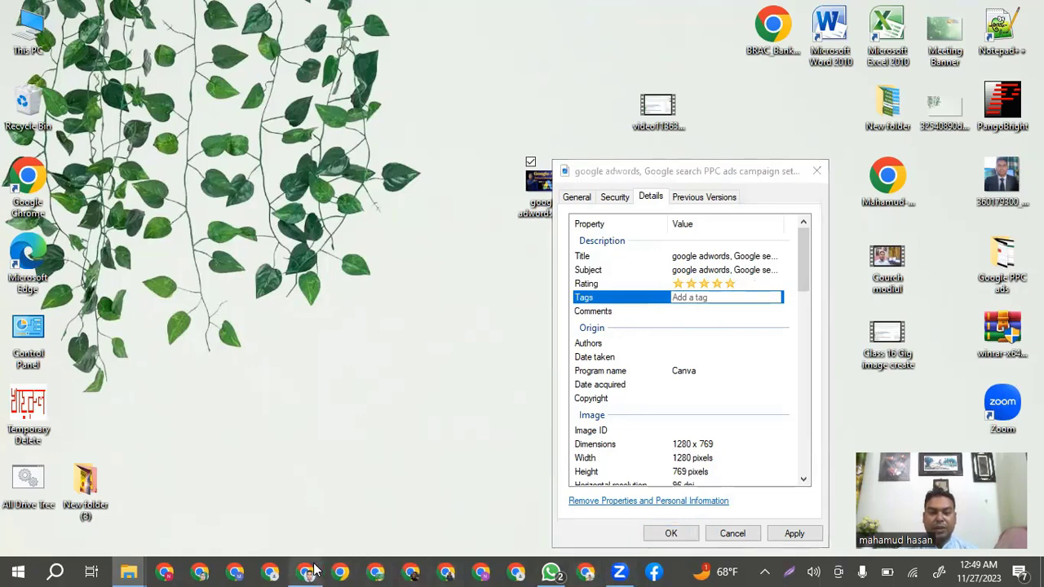
left_click_drag(250, 338, 133, 306)
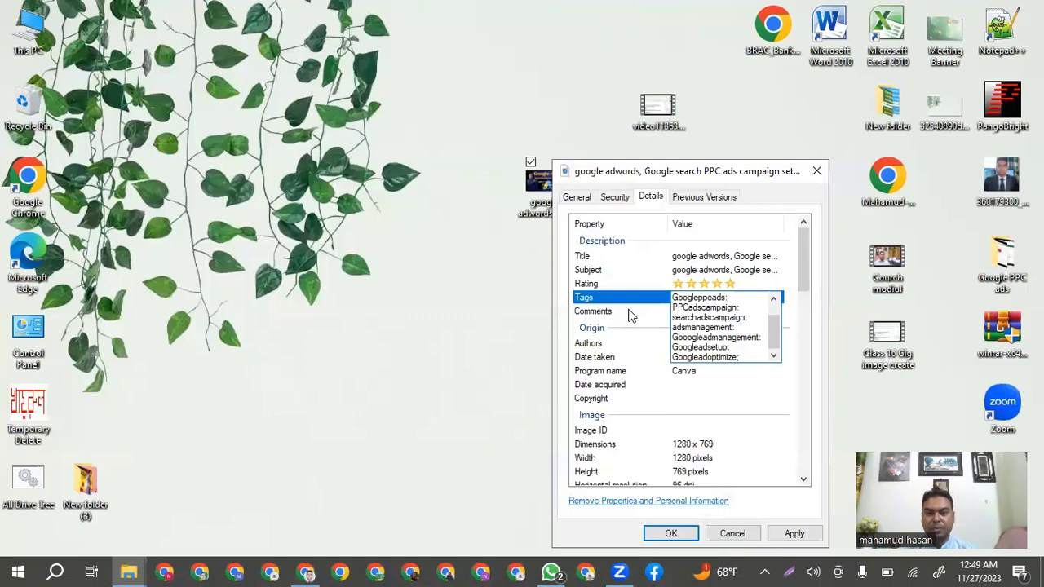
Step: Fill the image's Comments property with the same keyword list, Googleadwords through Googleadoptimize
left_click(629, 311)
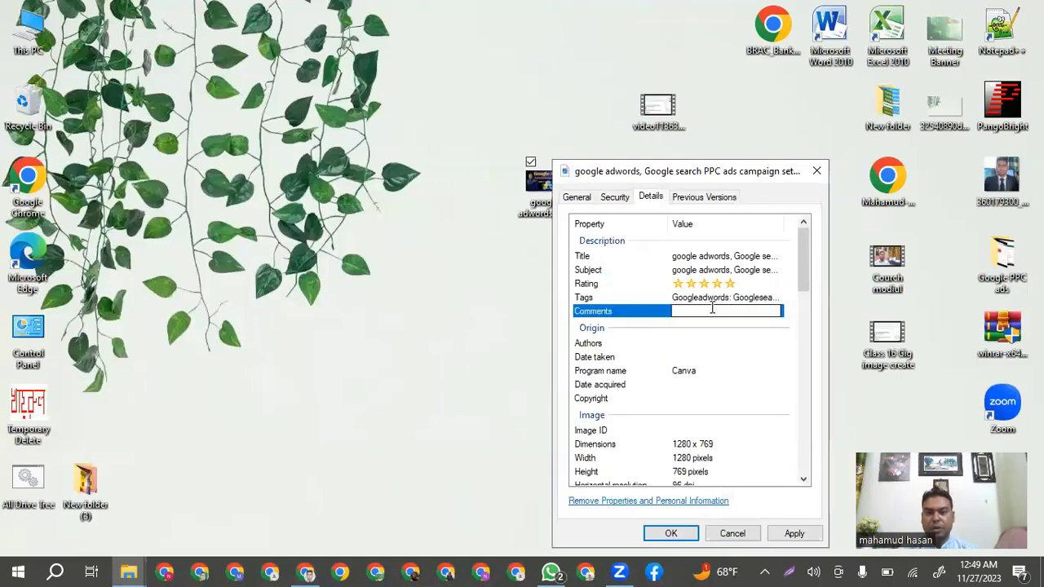
left_click(712, 308)
key("ctrl+v")
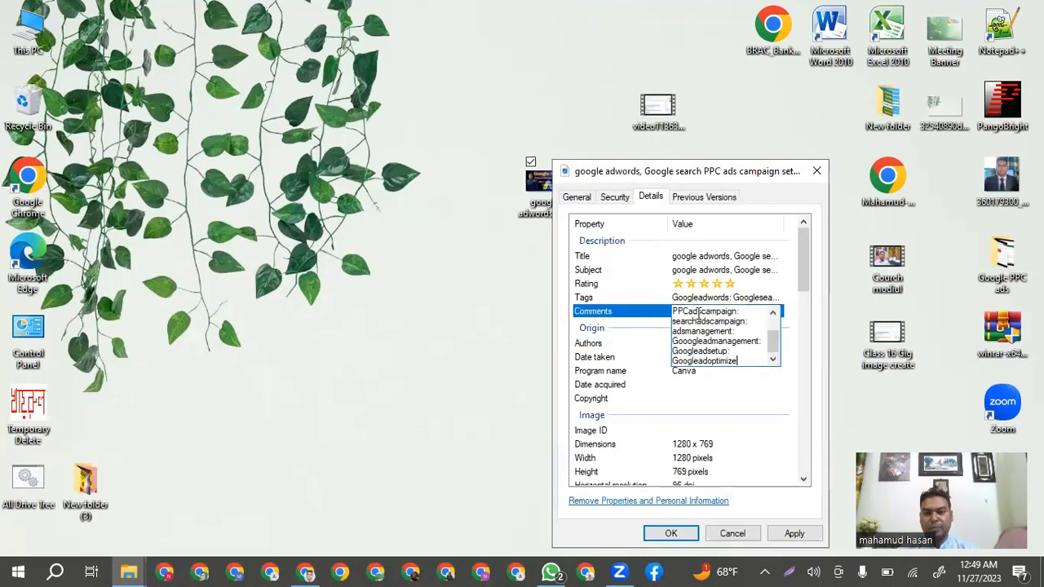
left_click(612, 346)
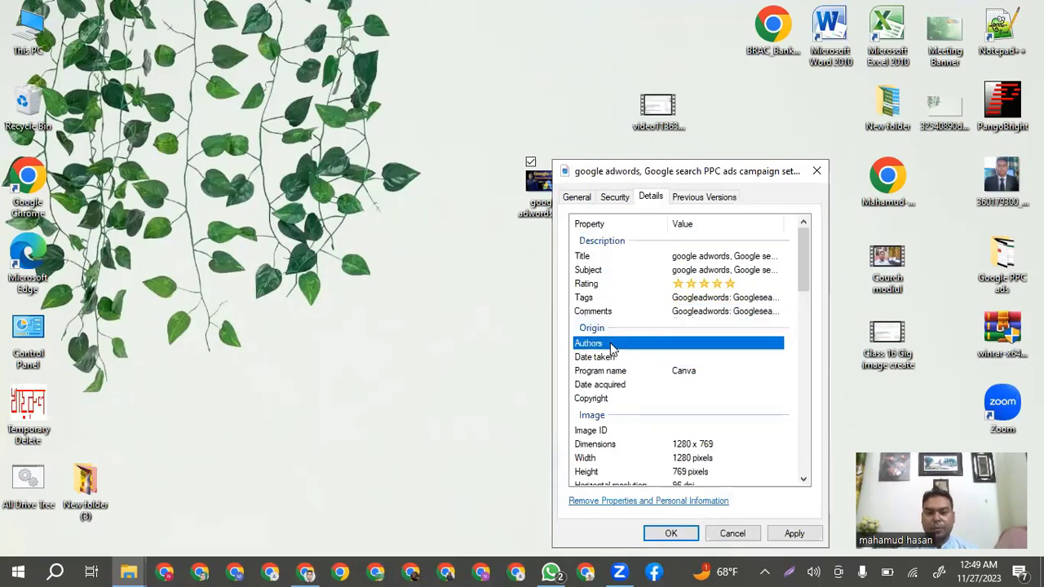
left_click(703, 343)
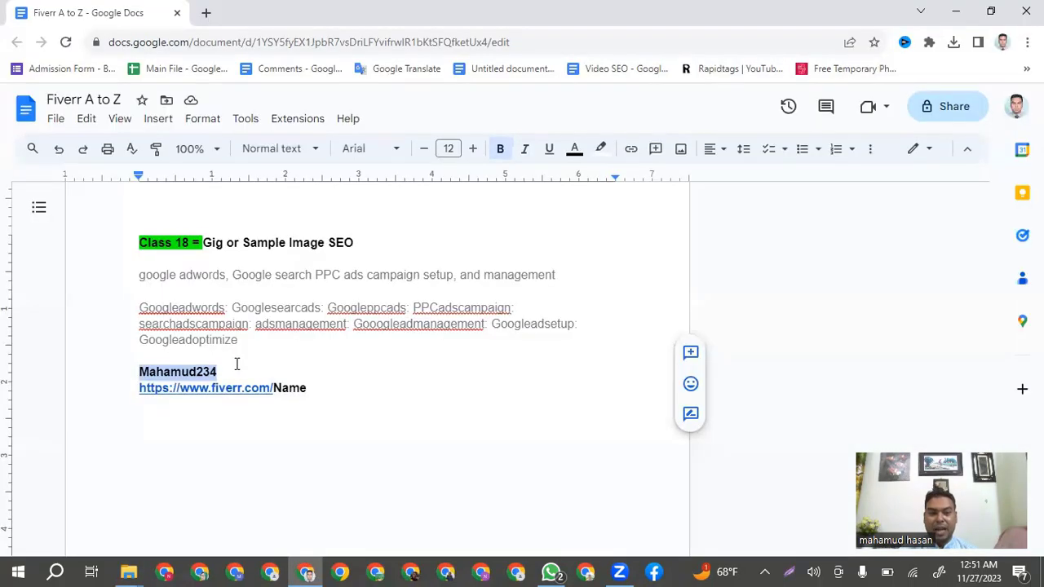
left_click(237, 361)
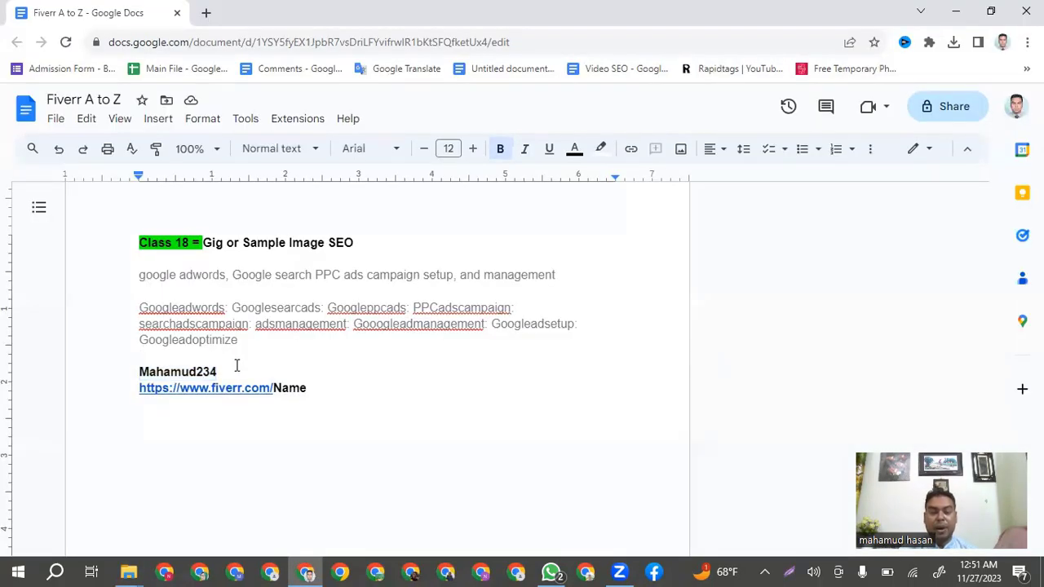
left_click_drag(316, 387, 127, 394)
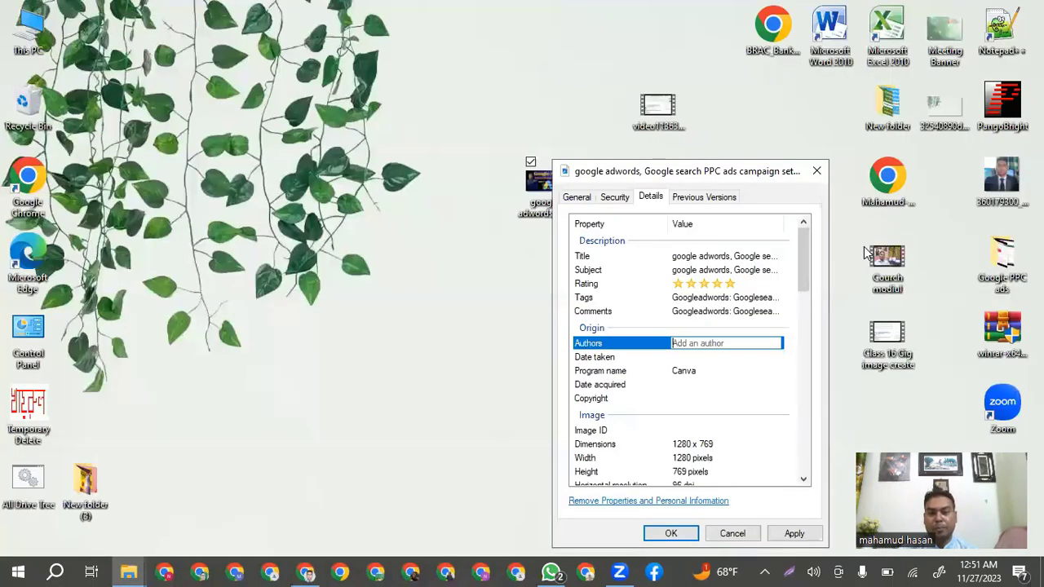
type("https://www.fiverr.com/Name")
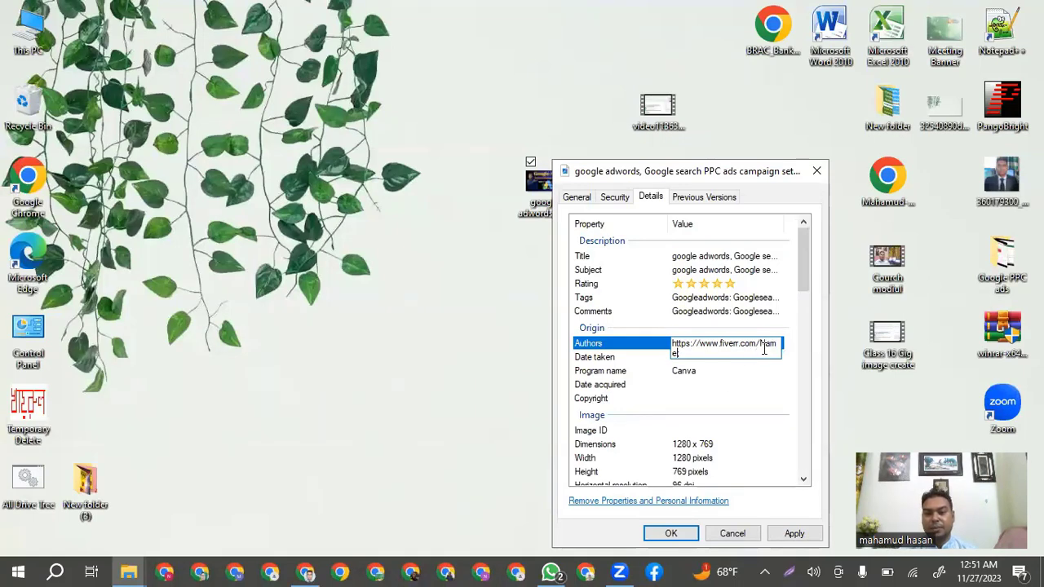
left_click(594, 364)
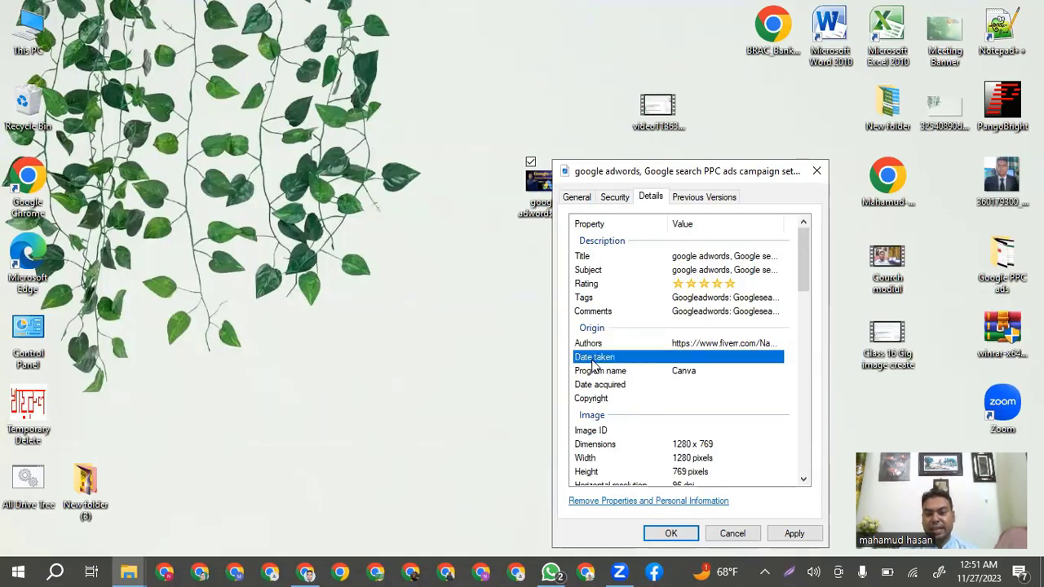
Step: Set the image's Date taken property to 11/27/2023, apply the metadata changes and close the properties
left_click(698, 359)
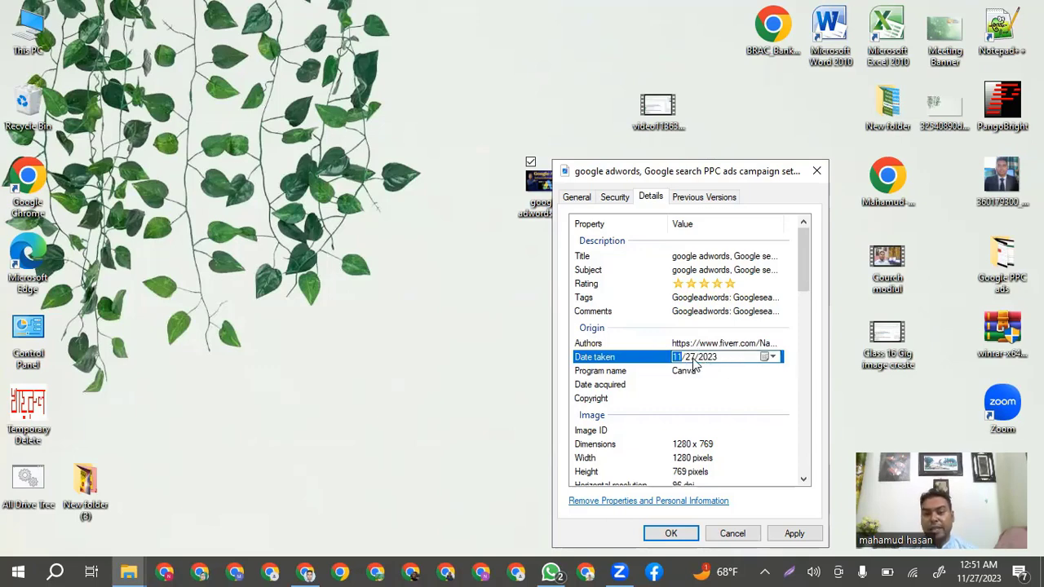
left_click(764, 359)
left_click(678, 451)
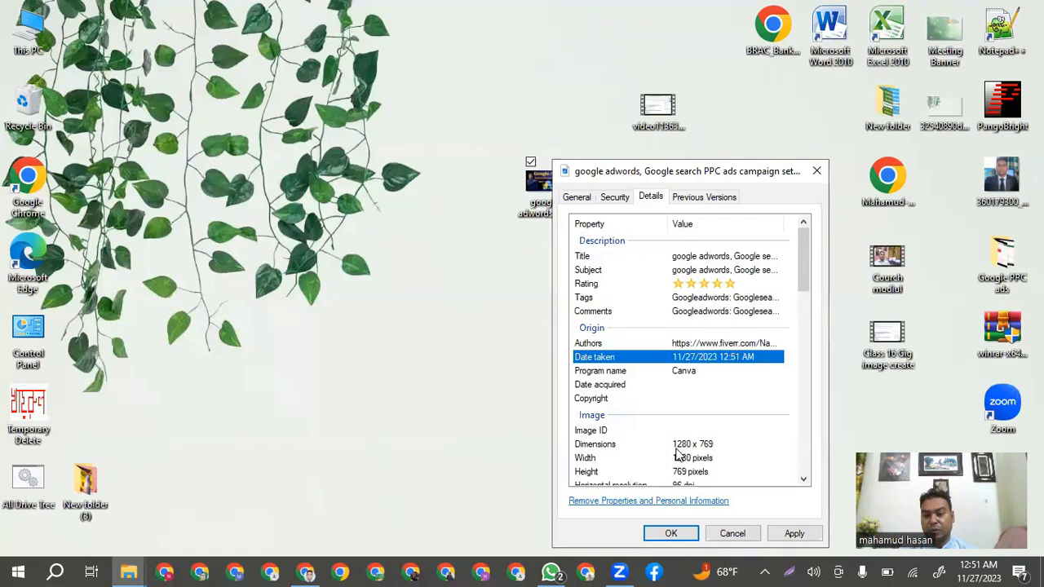
left_click(794, 534)
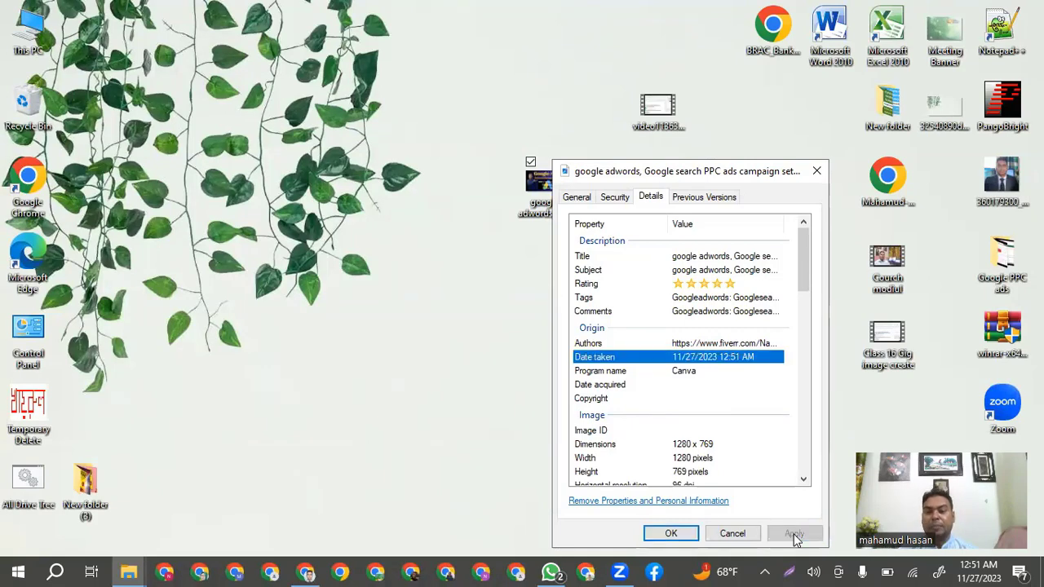
left_click(695, 534)
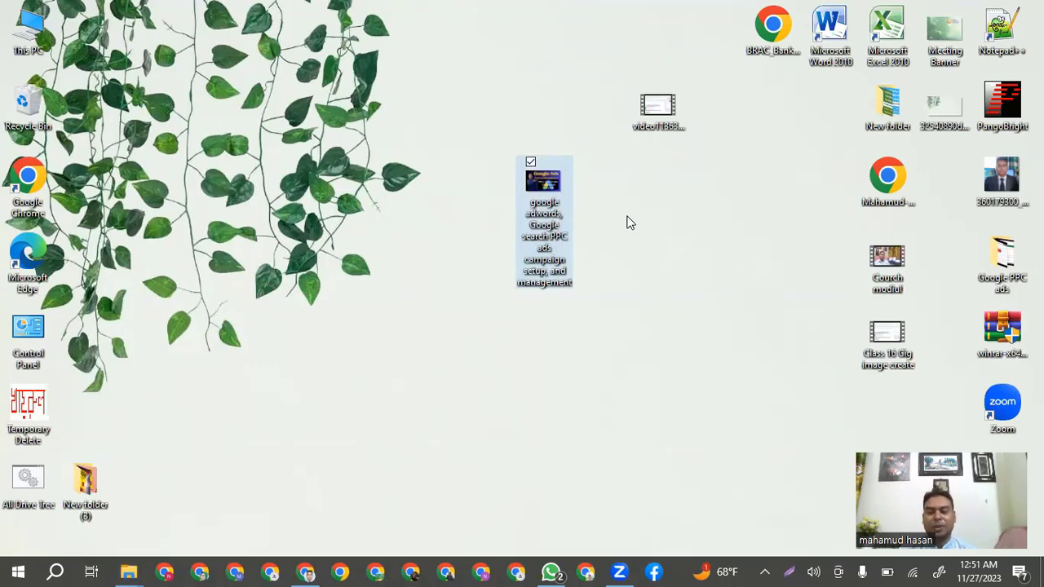
Step: Review the saved metadata in the optimized image's detailed properties, including title, tags, authors and date taken
right_click(541, 186)
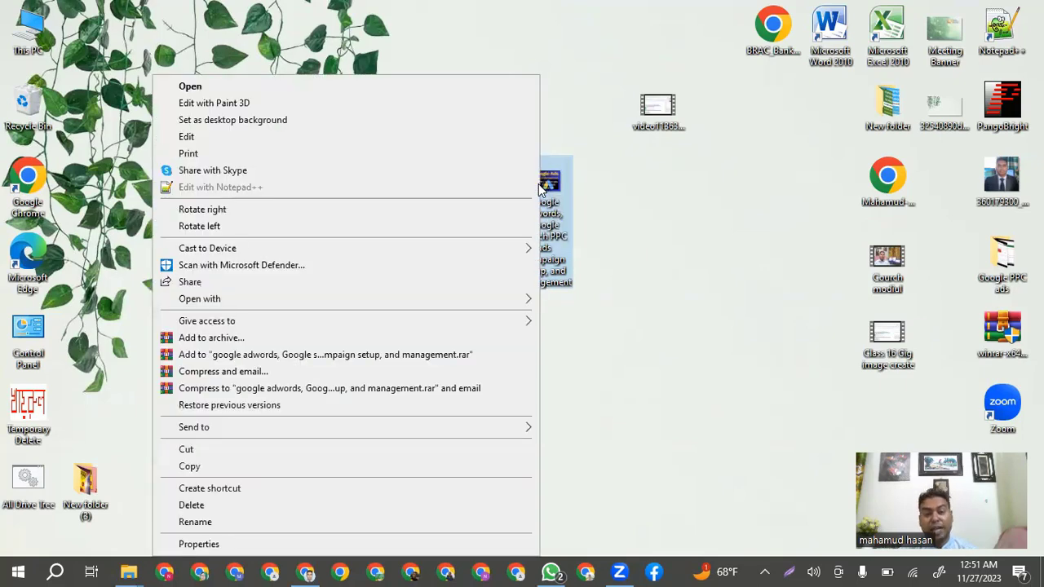
left_click(200, 544)
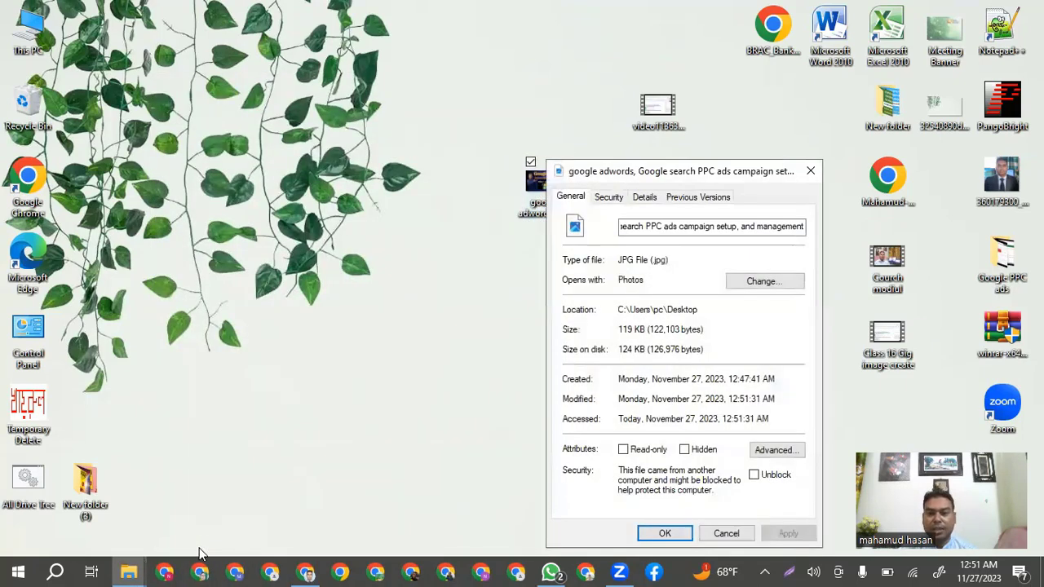
left_click(643, 197)
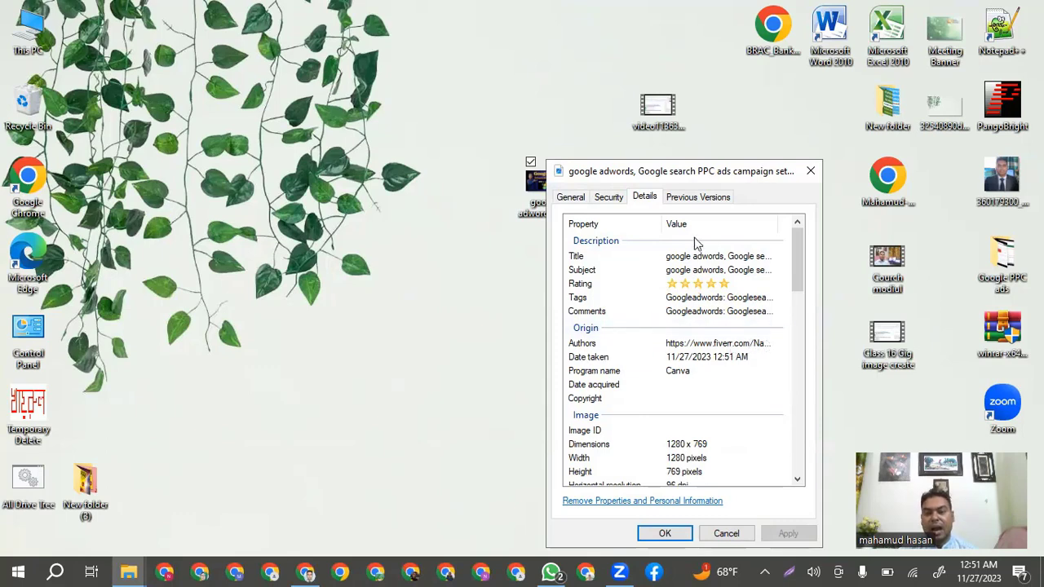
left_click(687, 533)
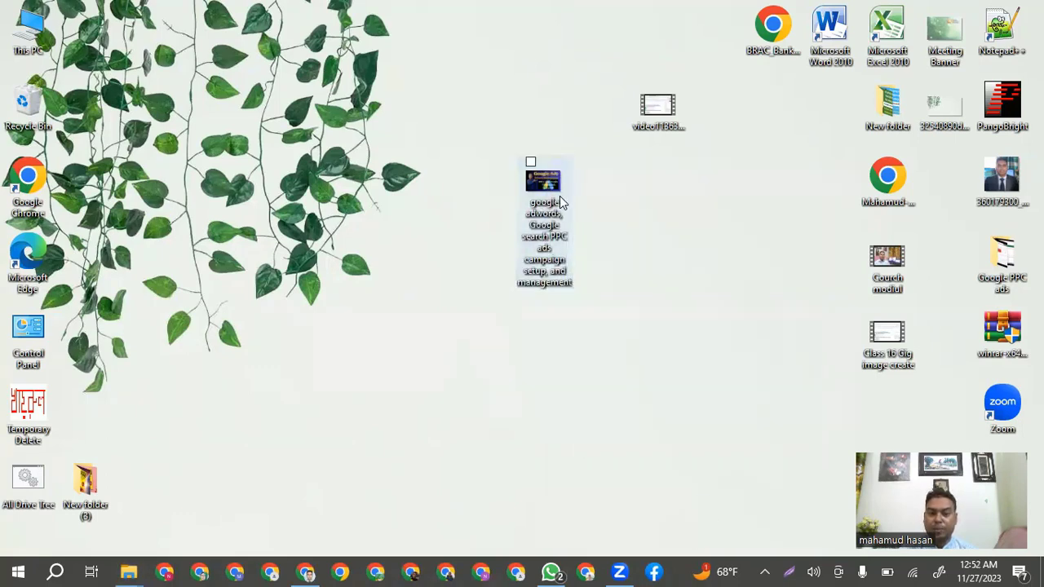
Step: Reposition the image files on the desktop, placing the Untitled design JPG directly below New folder (2)
left_click_drag(559, 203, 544, 103)
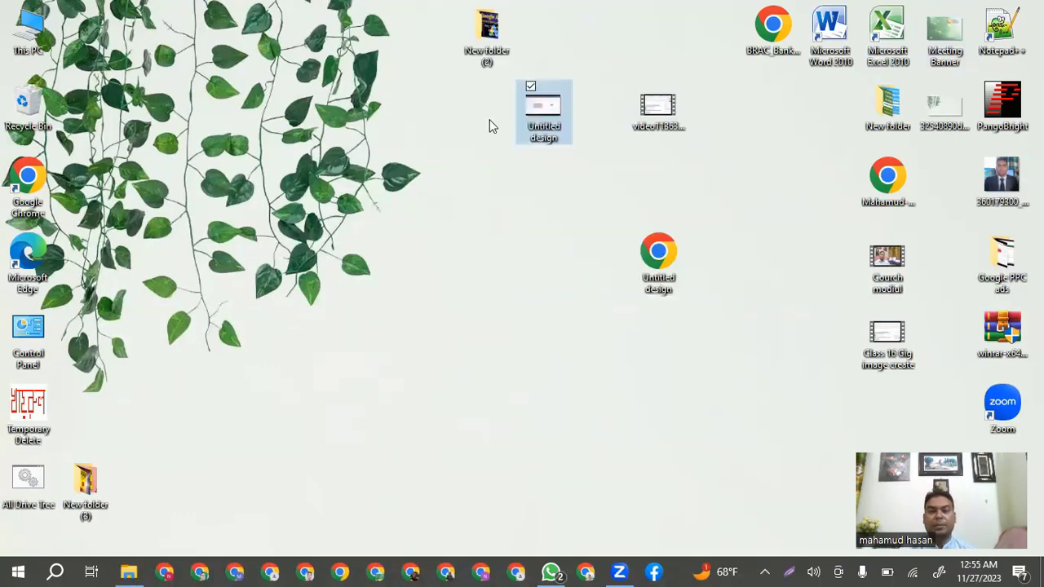
left_click_drag(492, 125, 488, 137)
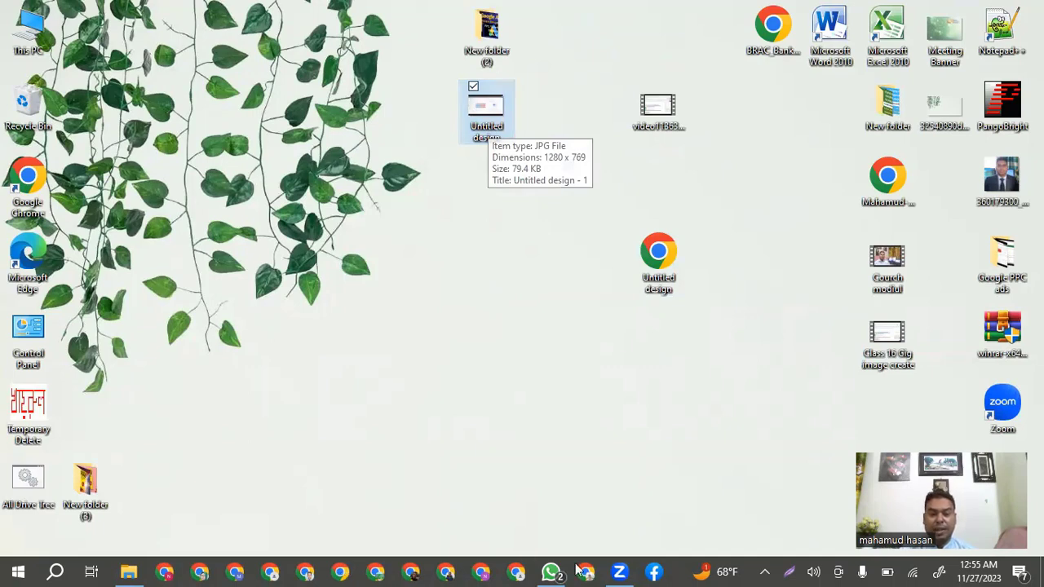
Step: Switch to the Fiverr A to Z document in Chrome and complete the Fiverr profile link with the seller's username
left_click(130, 571)
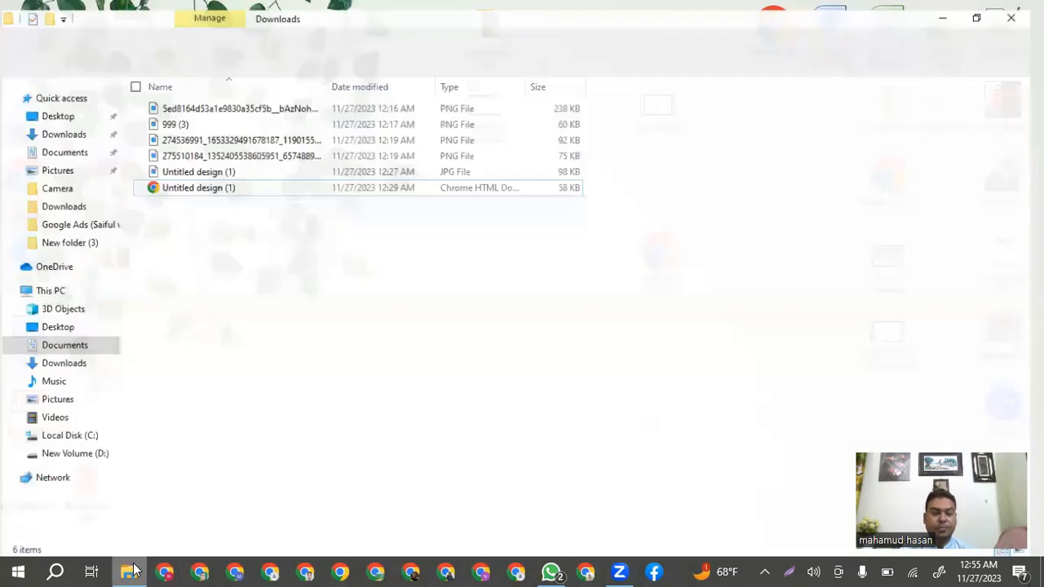
left_click(131, 571)
left_click(308, 571)
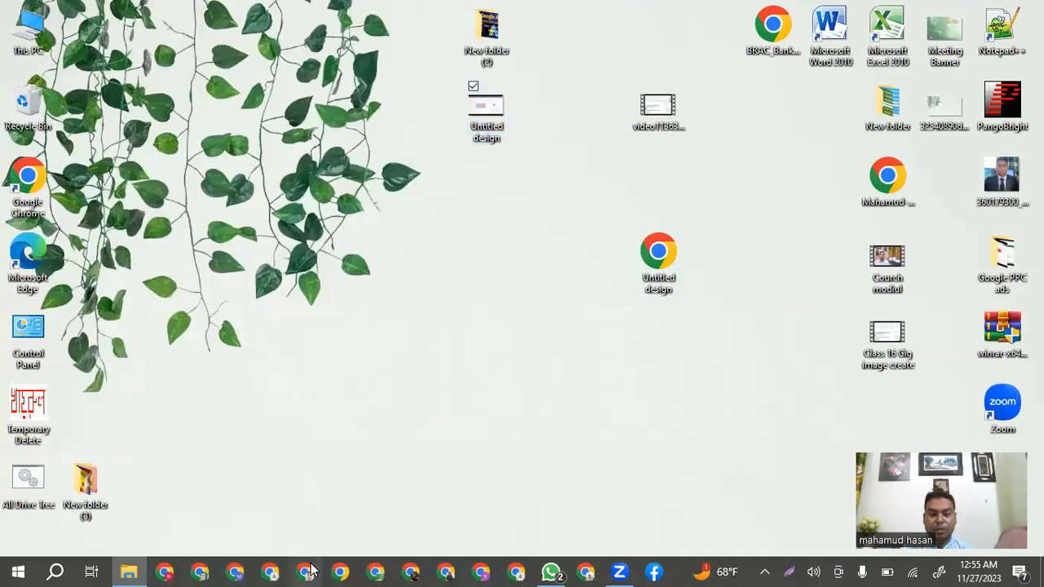
type("123")
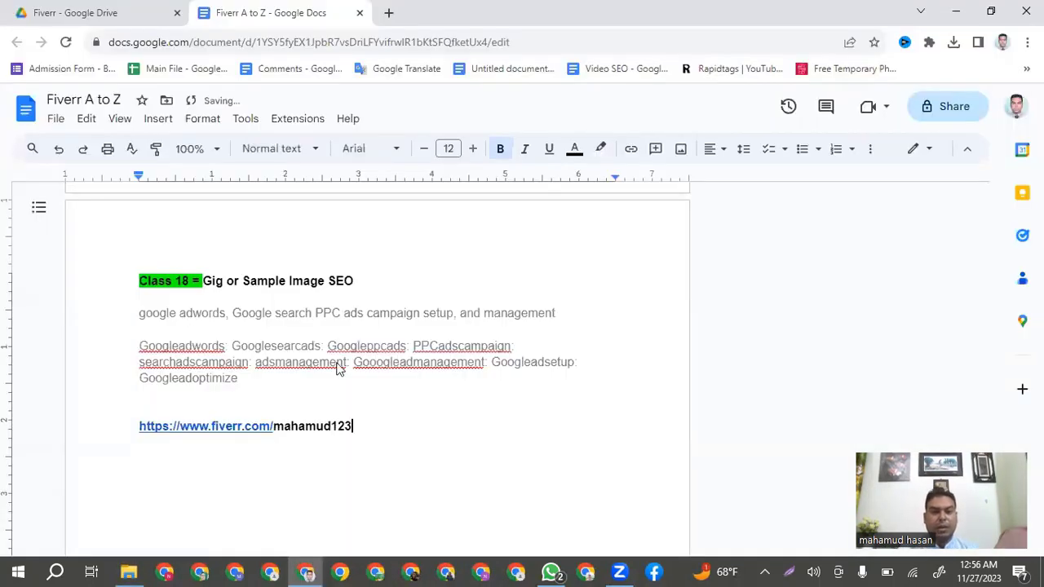
Step: Rename the Untitled design JPG on the desktop as the document's line "google adwords, Google search PPC ads campaign setup, and management"
triple_click(133, 316)
key("ctrl+c")
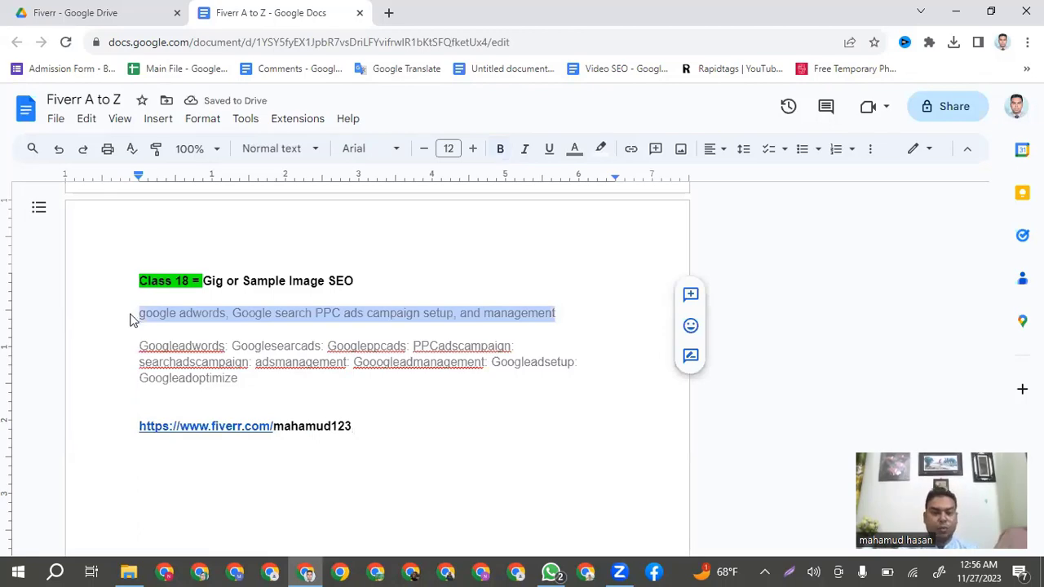
left_click(130, 571)
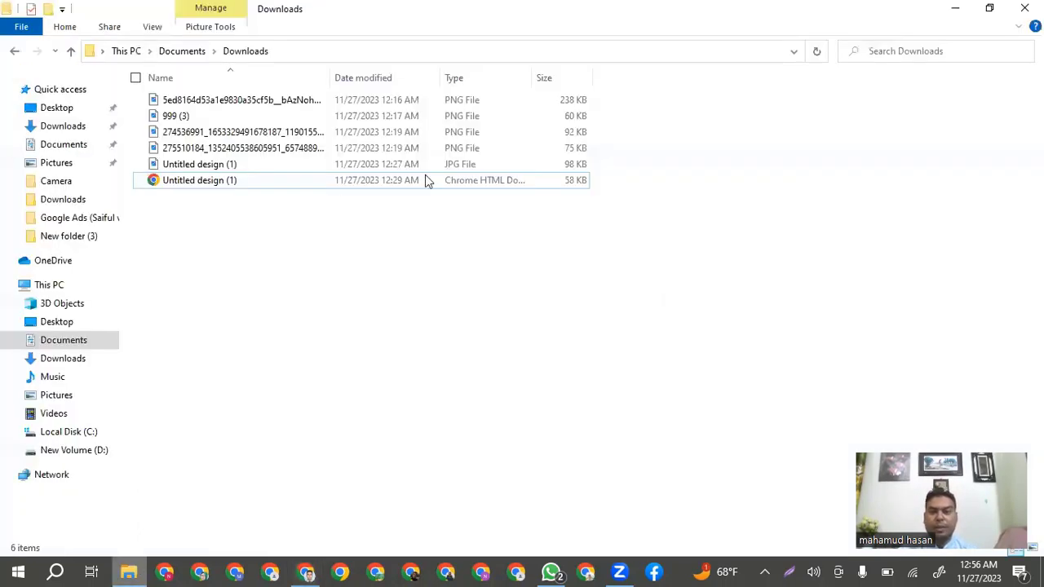
left_click(955, 7)
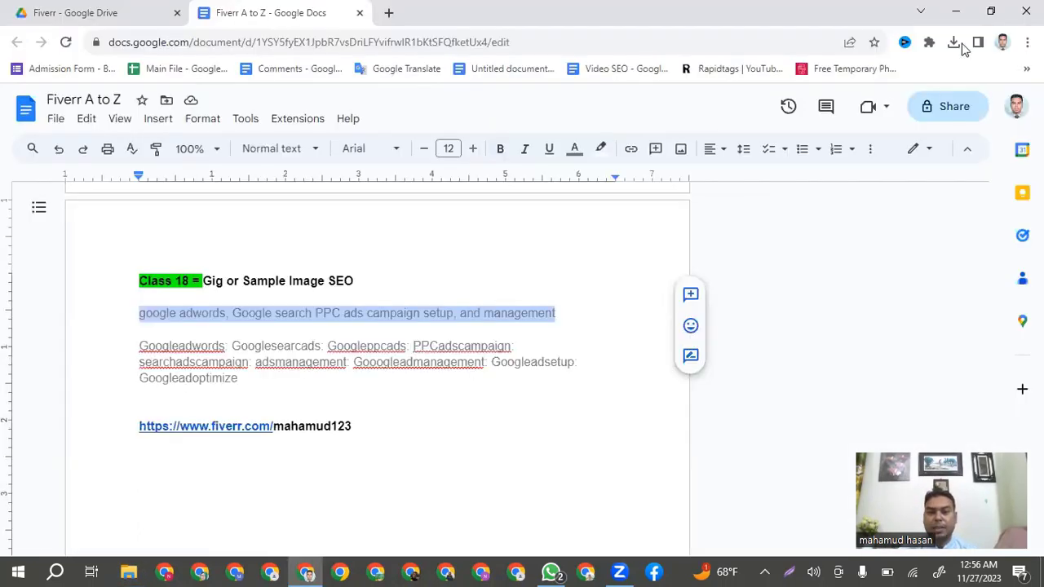
left_click(956, 8)
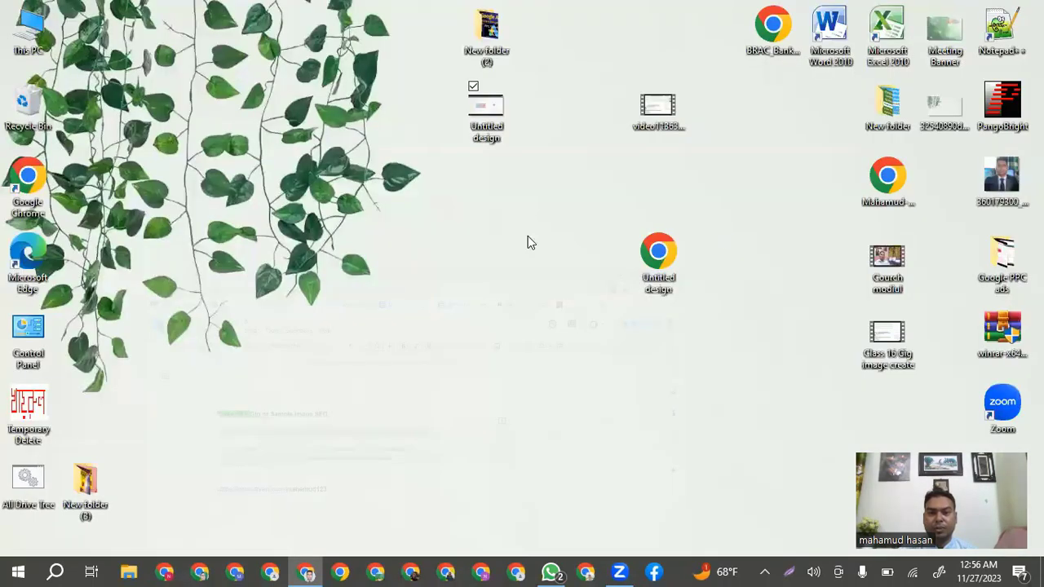
double_click(488, 121)
right_click(488, 122)
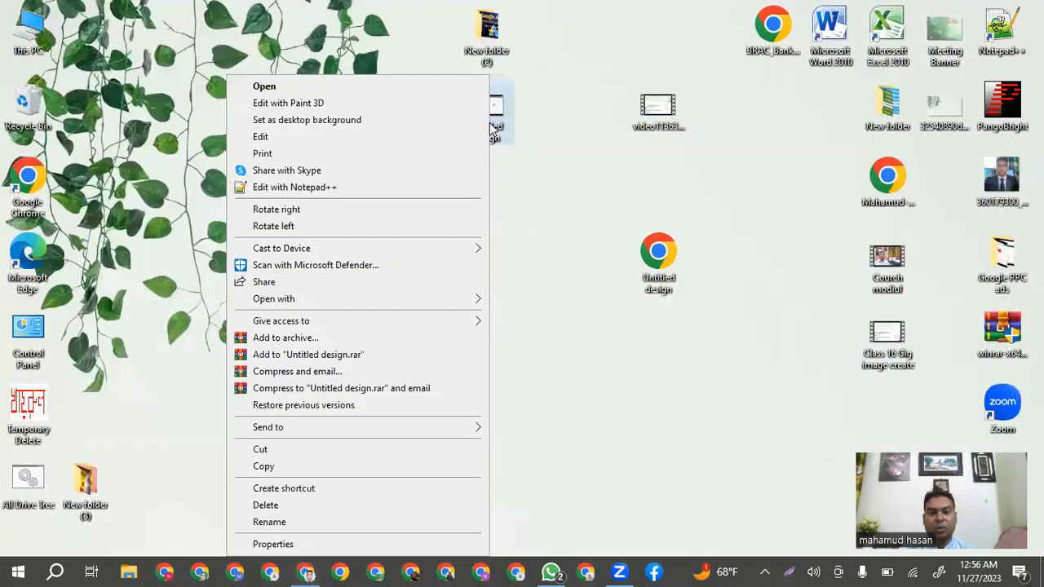
left_click(276, 524)
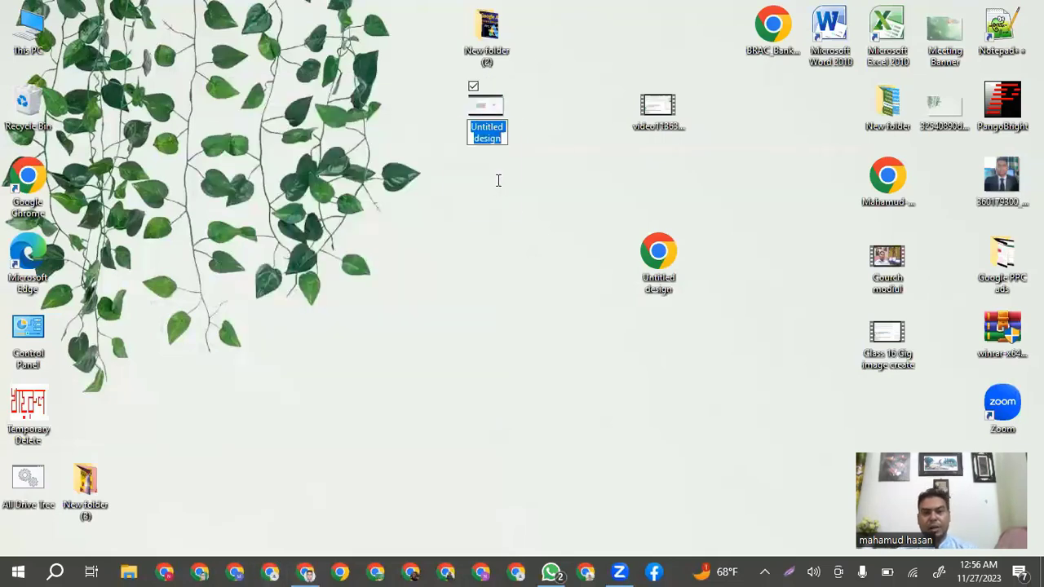
key("ctrl+v")
key("Return")
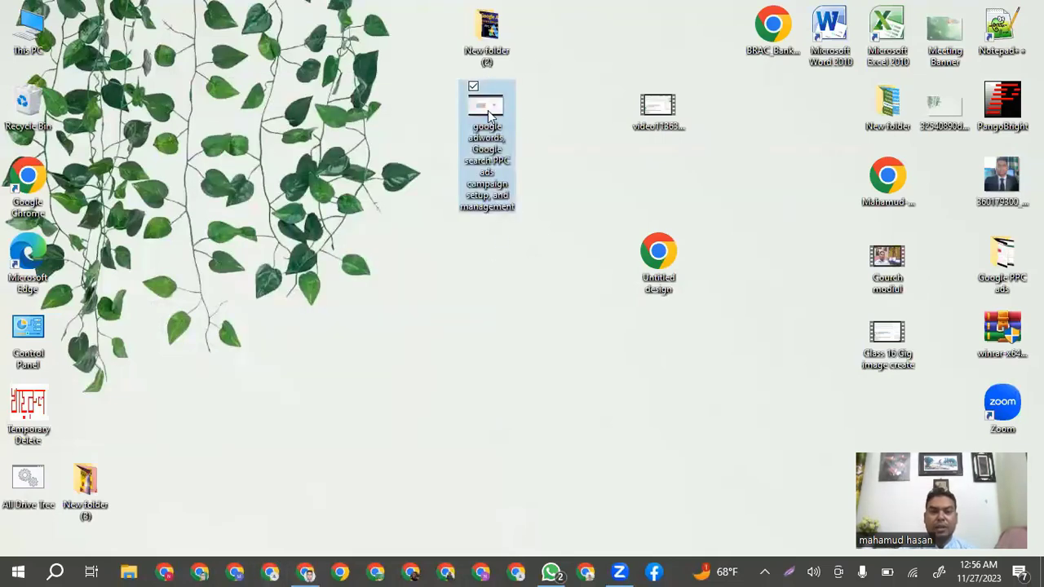
Step: Set the second image's Title property to "google adwords, Google search PPC ads campaign setup, and management"
right_click(489, 116)
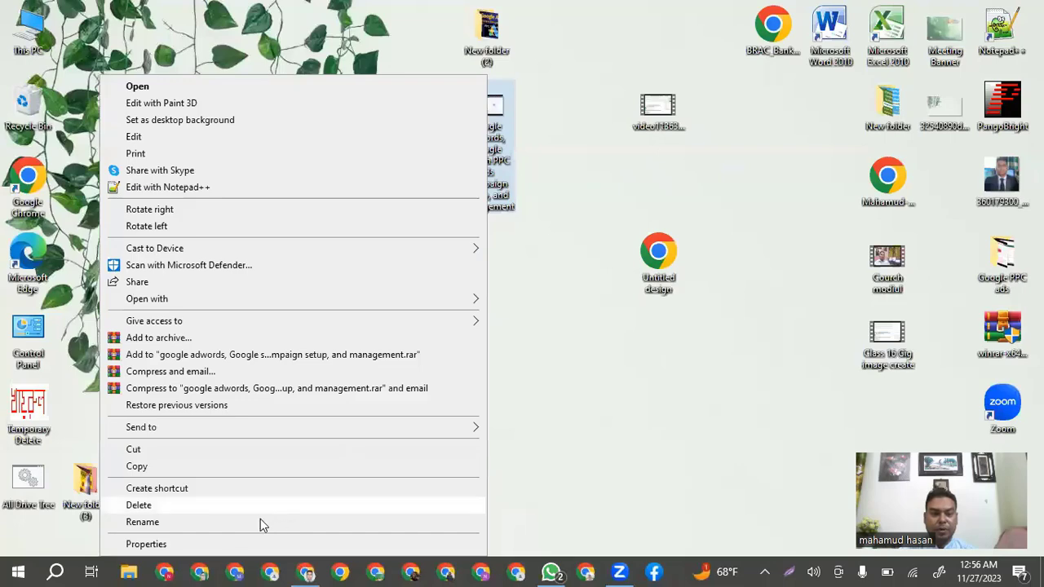
left_click(147, 544)
left_click(587, 148)
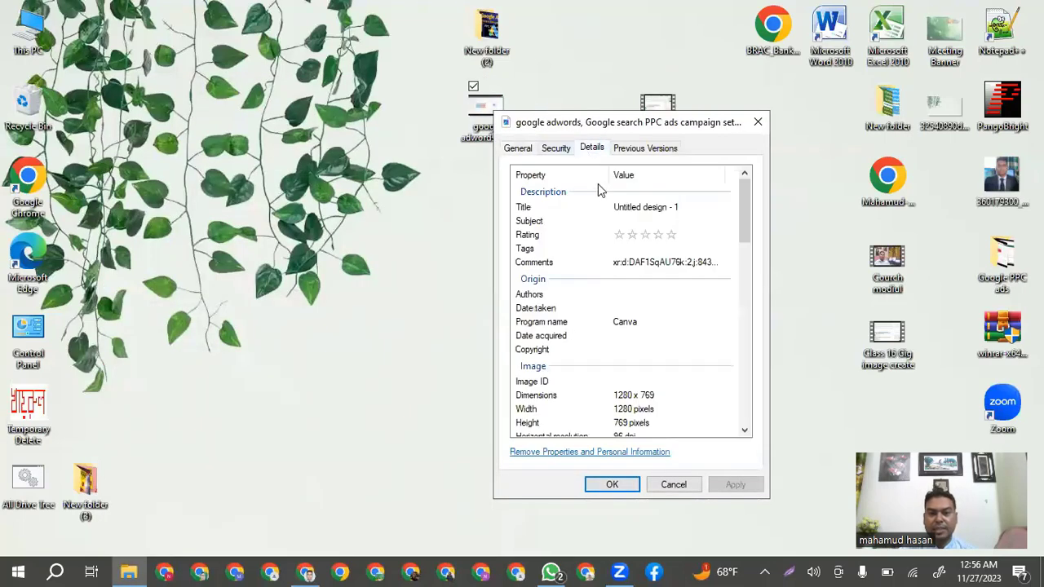
left_click(640, 207)
key("ctrl+v")
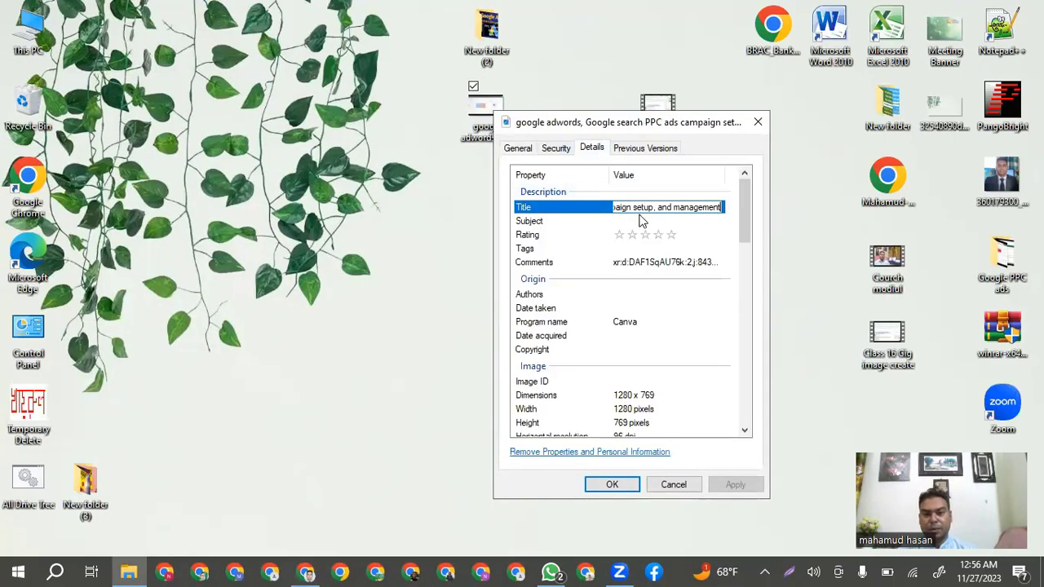
Step: Set the second image's Subject to "google adwords, Google search PPC ads campaign setup, and management" and its Rating to five stars
left_click(639, 221)
key("ctrl+v")
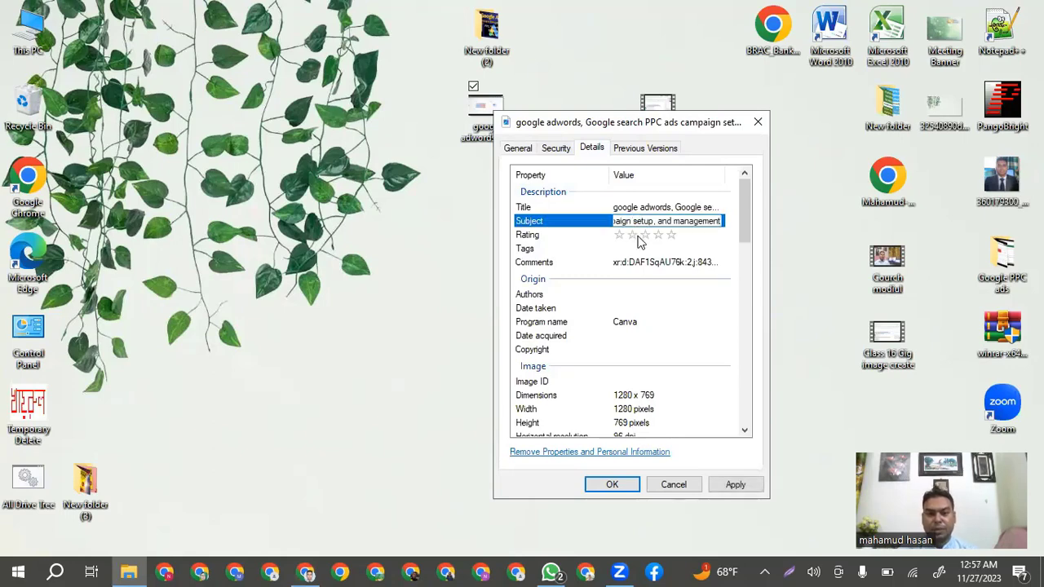
left_click(669, 236)
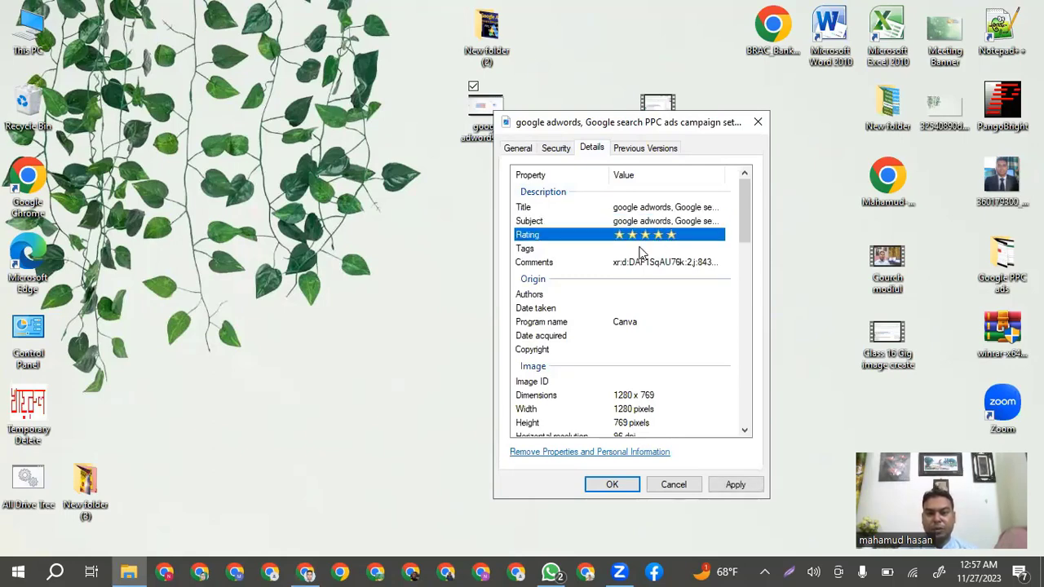
Step: Fill the second image's Tags and Comments properties with the document's keyword list, from Googleadwords through Googleadoptimize
left_click(305, 572)
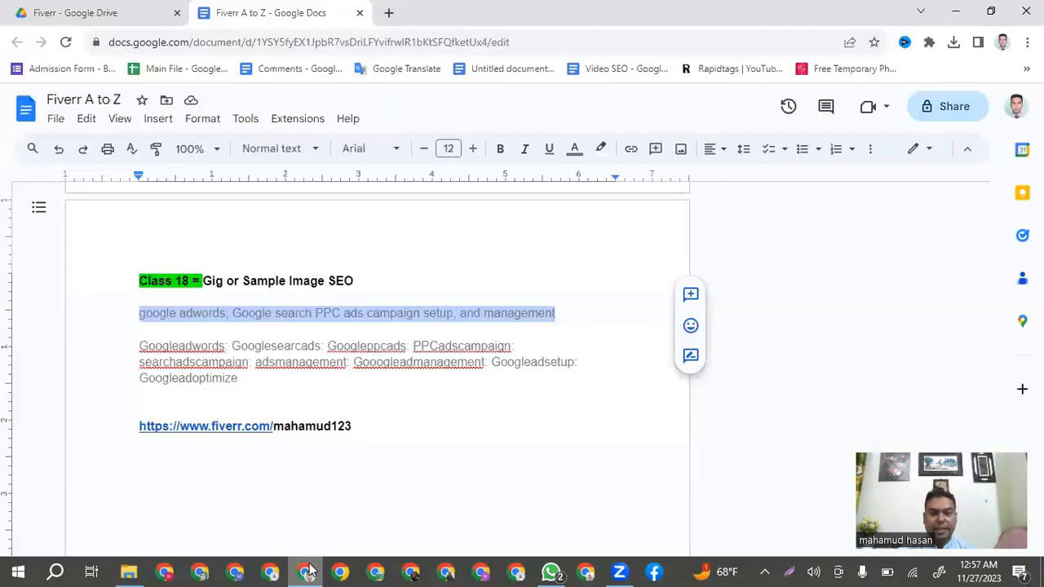
triple_click(132, 346)
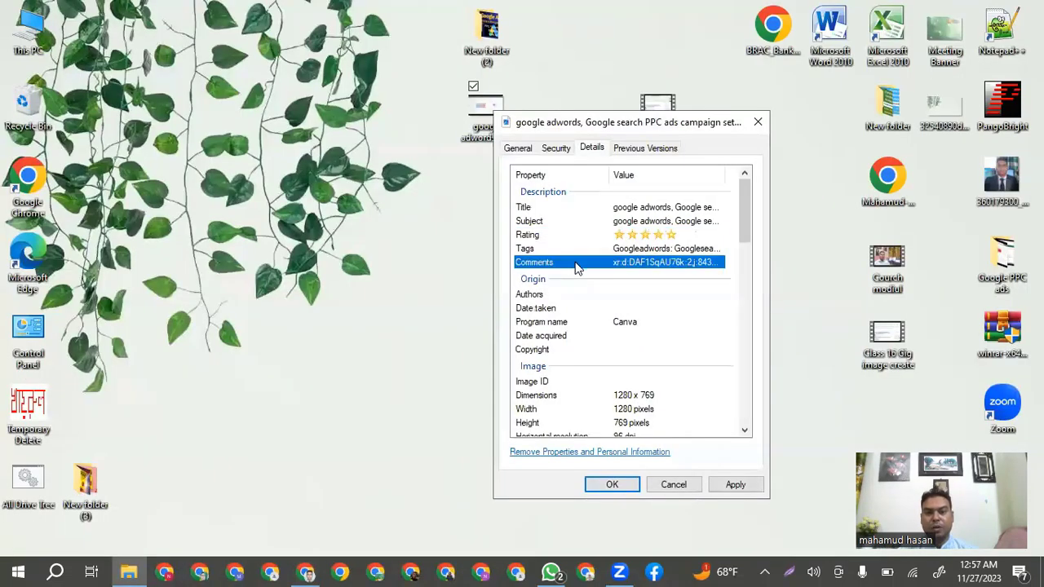
left_click(649, 262)
key("ctrl+v")
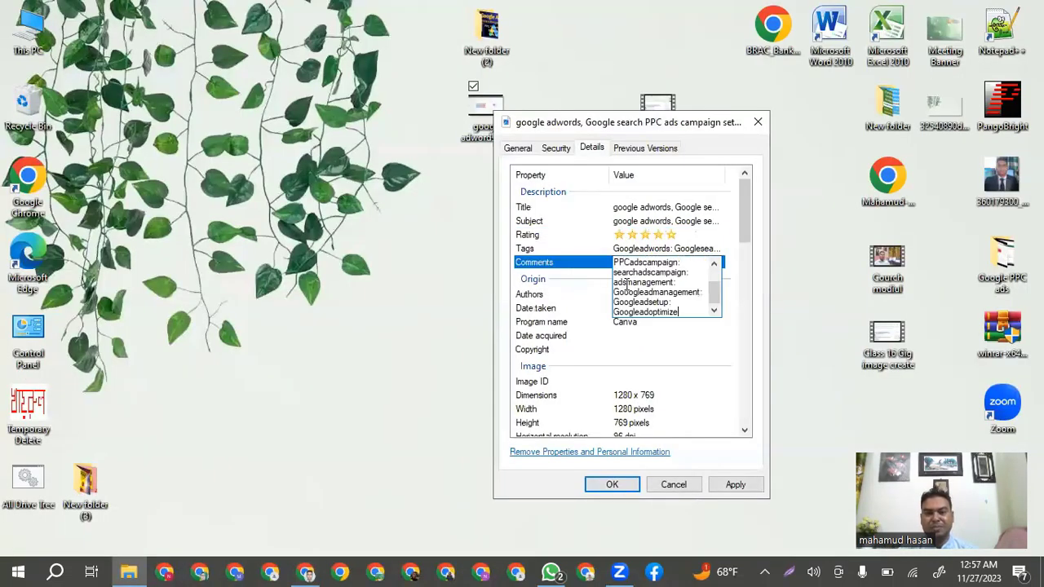
left_click(584, 275)
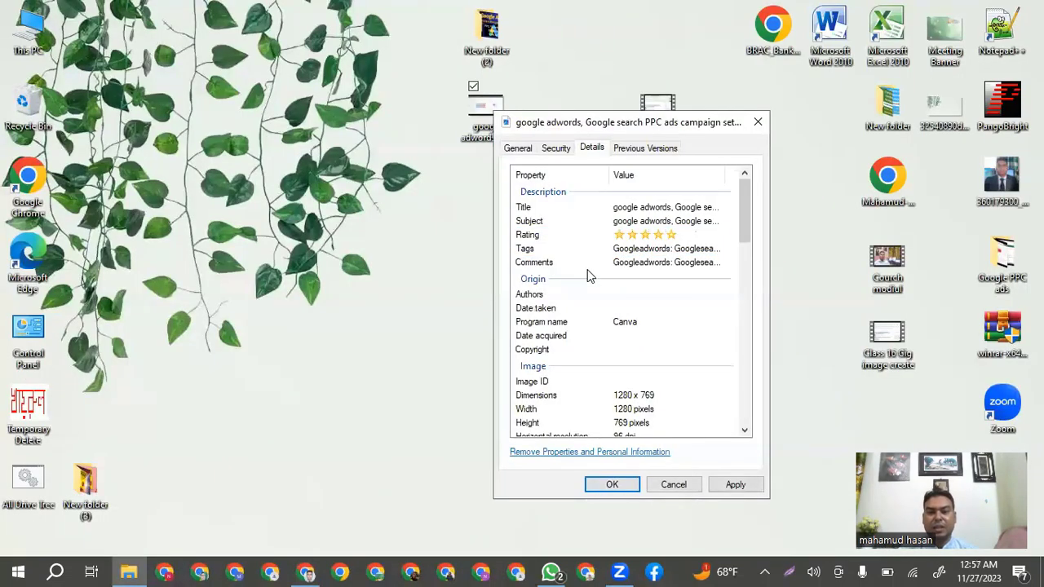
Step: Set the second image's Authors property to the seller's full Fiverr profile link copied from the document
left_click(668, 293)
key("Escape")
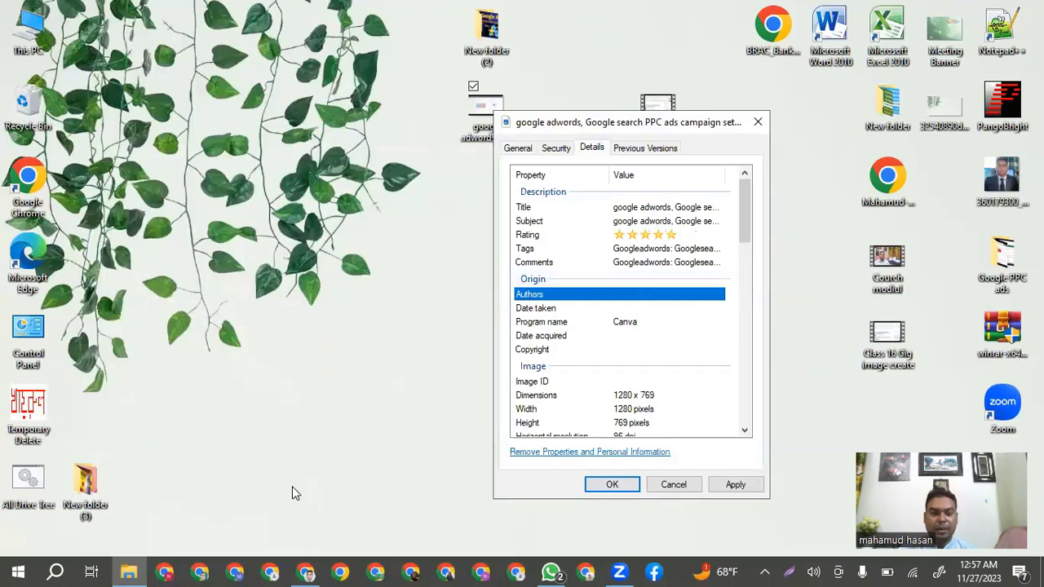
left_click(305, 571)
left_click_drag(353, 426, 124, 424)
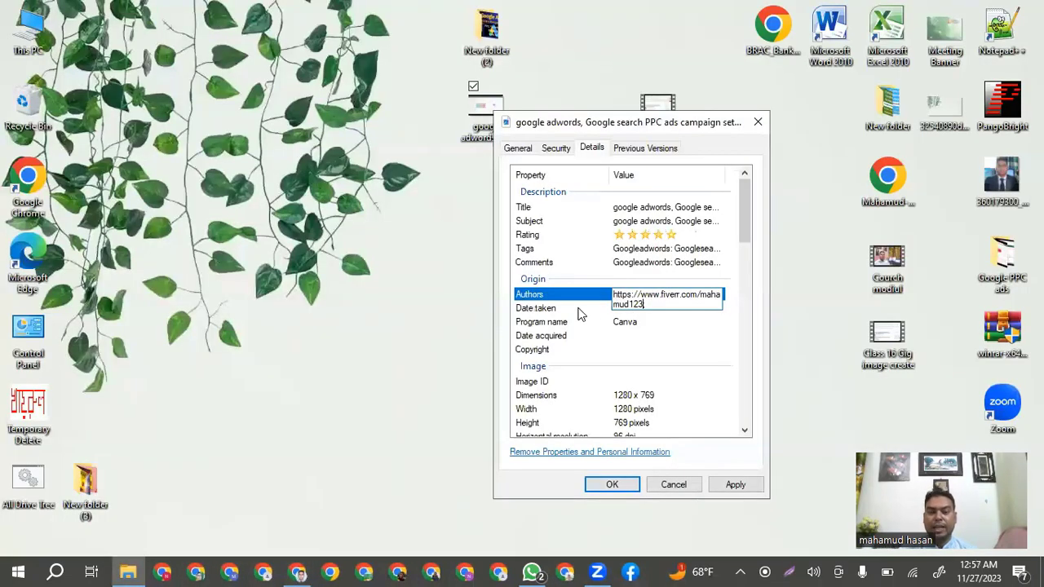
Step: Set the second image's Date taken to 11/27/2023, apply all its metadata changes and close the properties
left_click(581, 315)
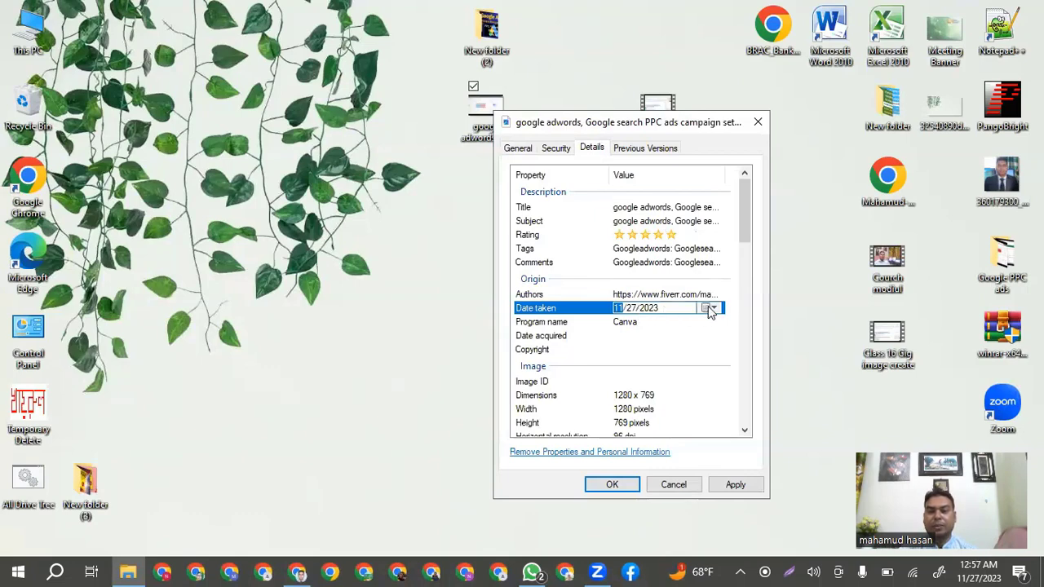
left_click(711, 310)
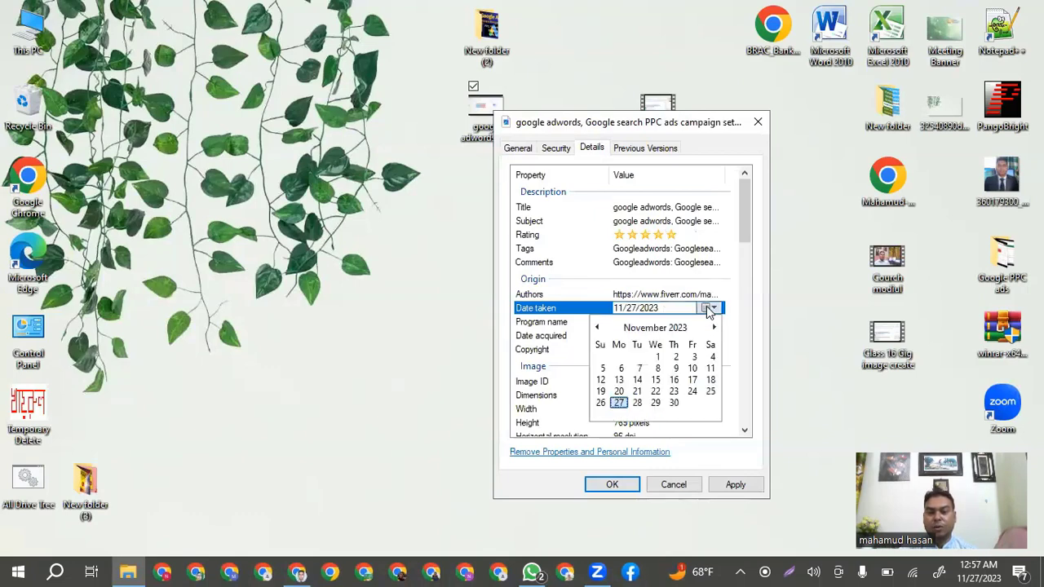
left_click(618, 403)
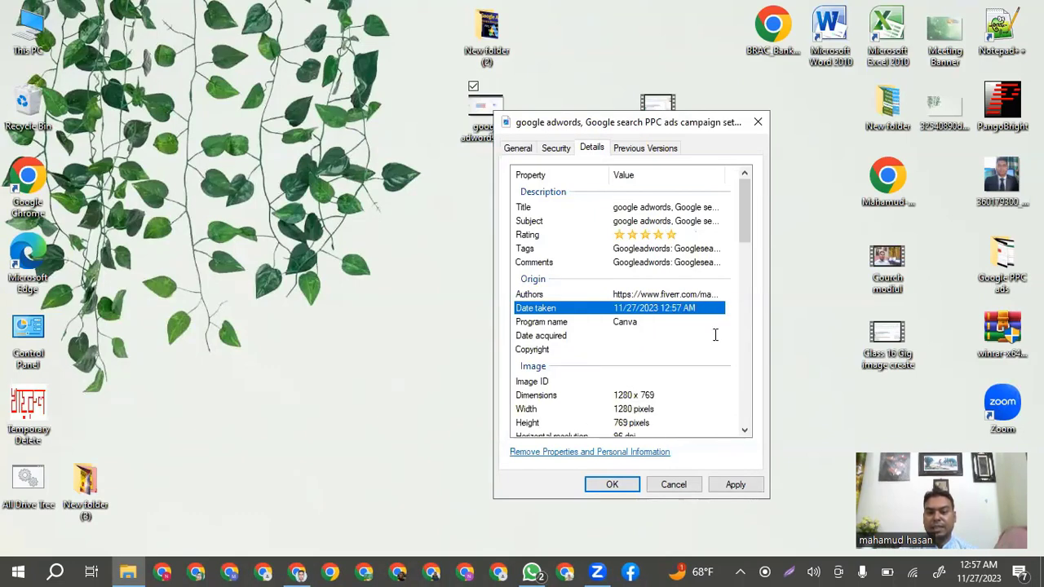
left_click(736, 487)
left_click(612, 485)
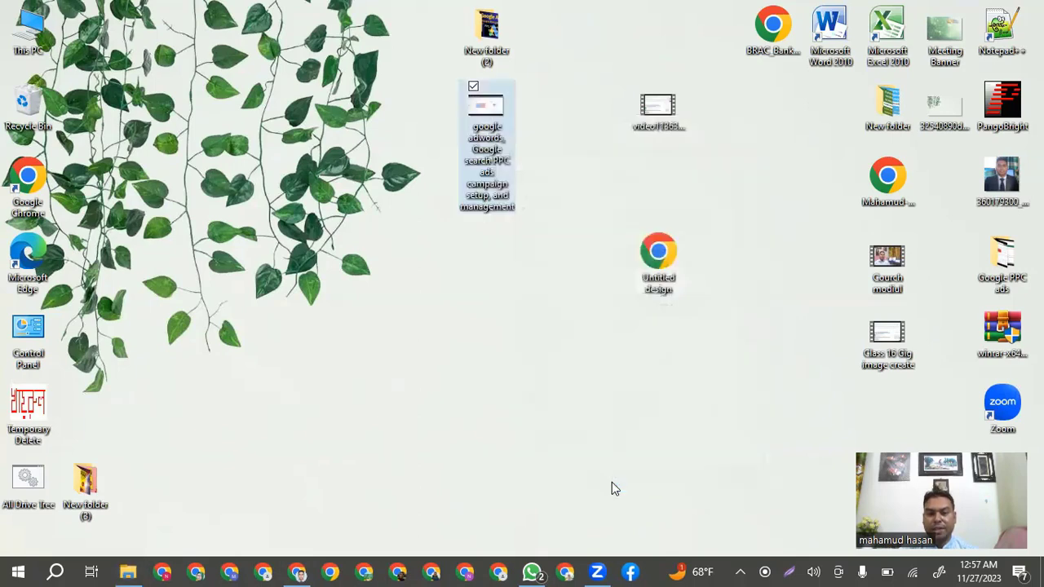
Step: Review the saved description and origin metadata in the second image's detailed properties, and close them
right_click(494, 119)
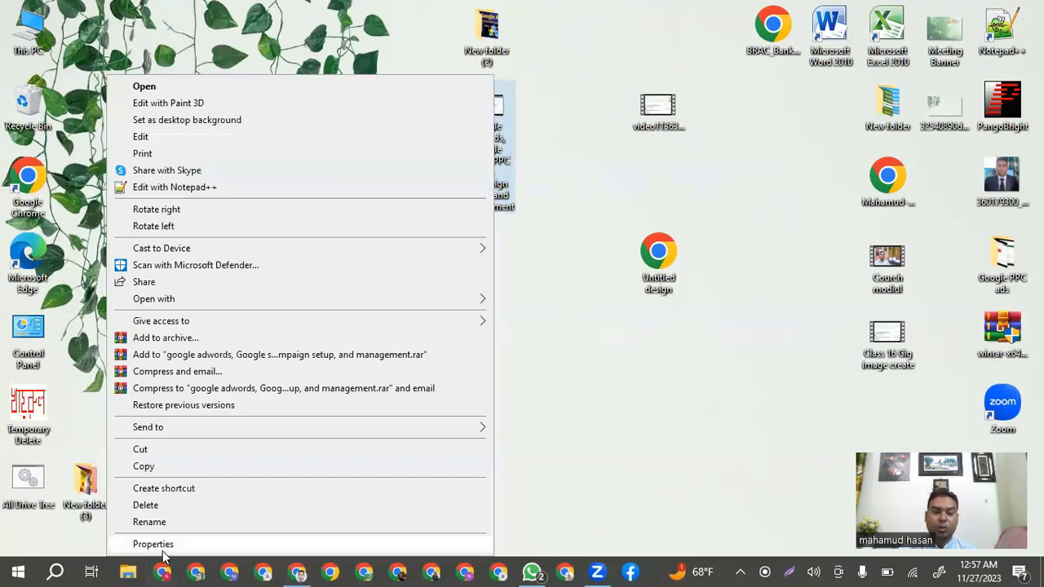
left_click(160, 545)
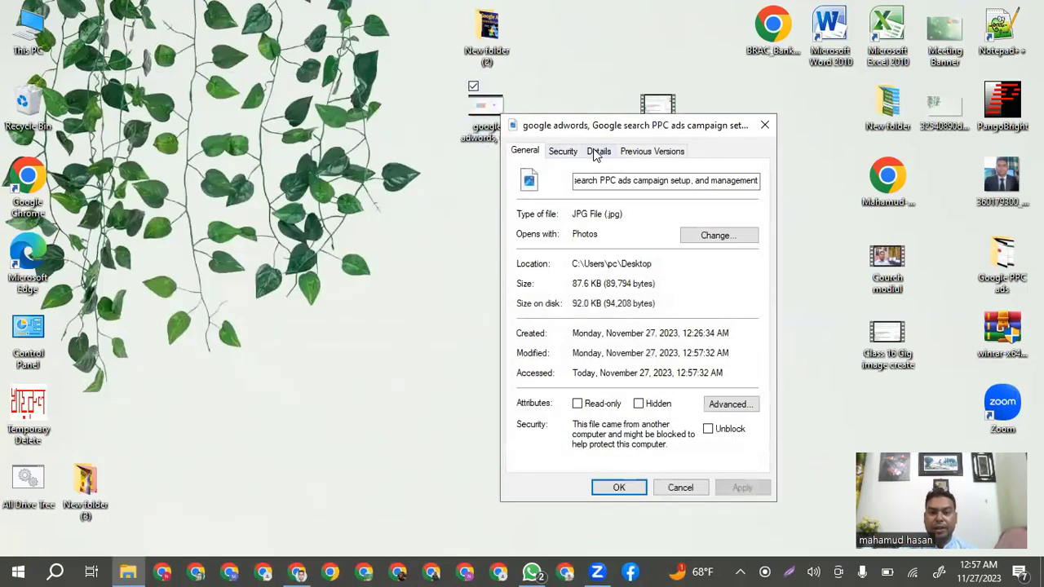
left_click(597, 152)
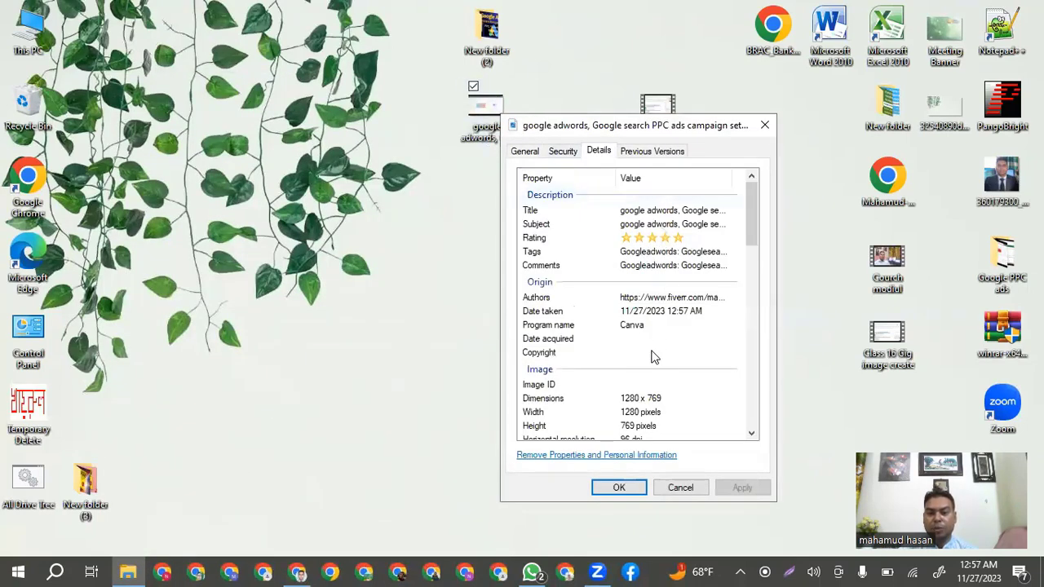
left_click(618, 487)
left_click(482, 317)
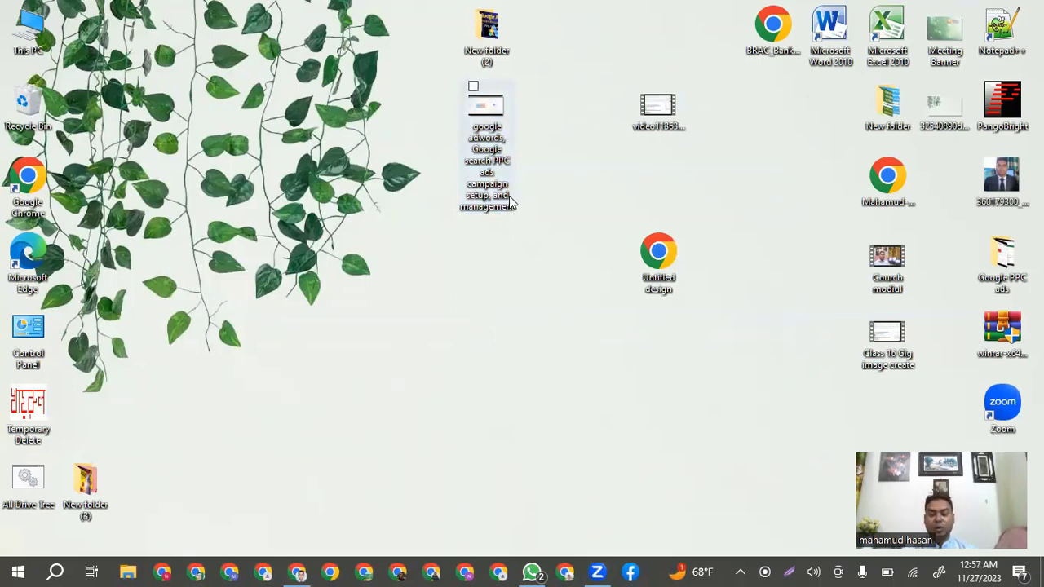
mouse_move(511, 203)
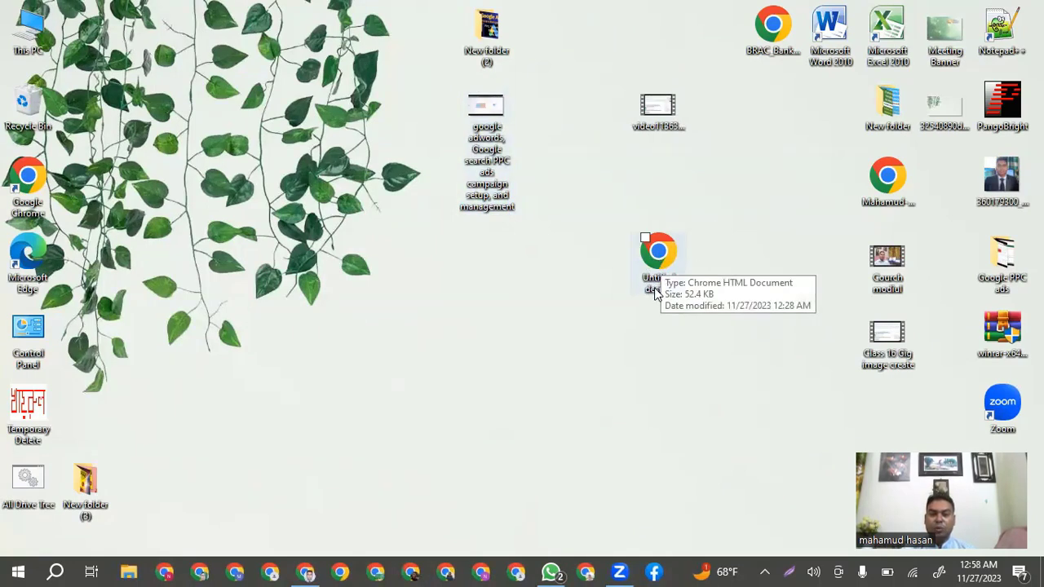
Step: Inspect the detailed file properties of the Untitled design PDF on the desktop, and close them
left_click(306, 571)
left_click(307, 571)
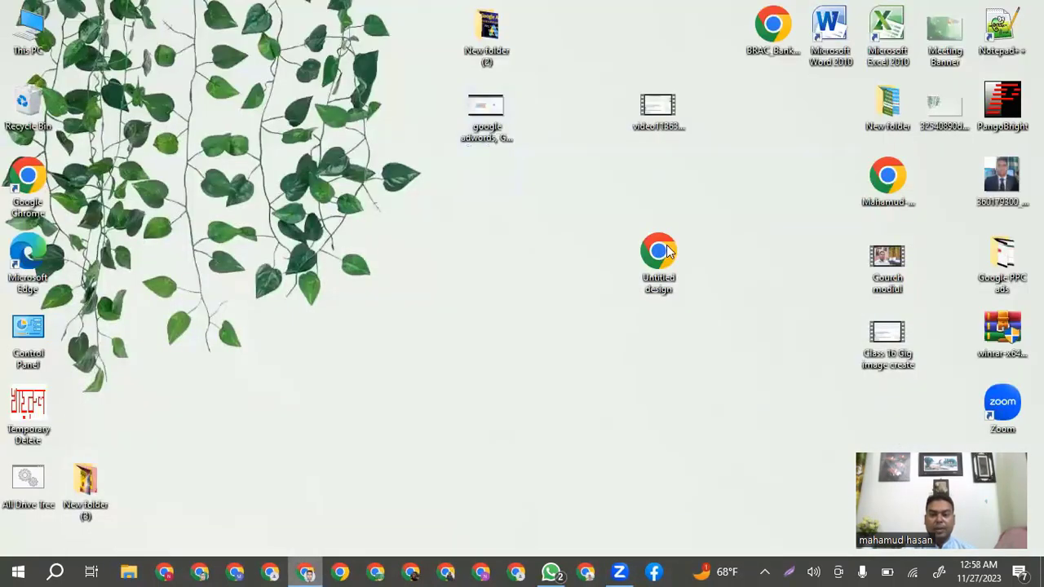
key("shift+F10")
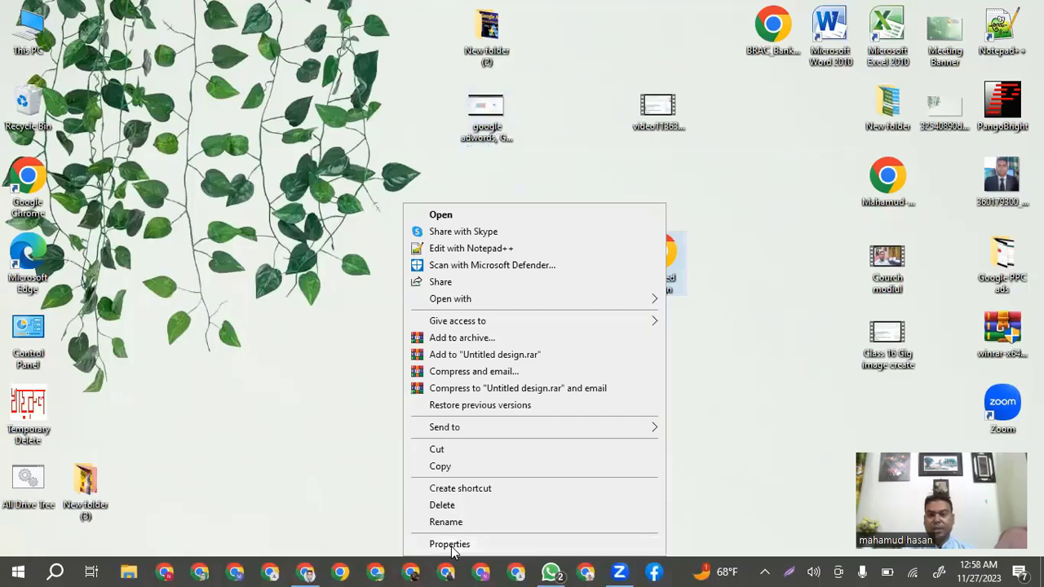
left_click(453, 544)
left_click(771, 197)
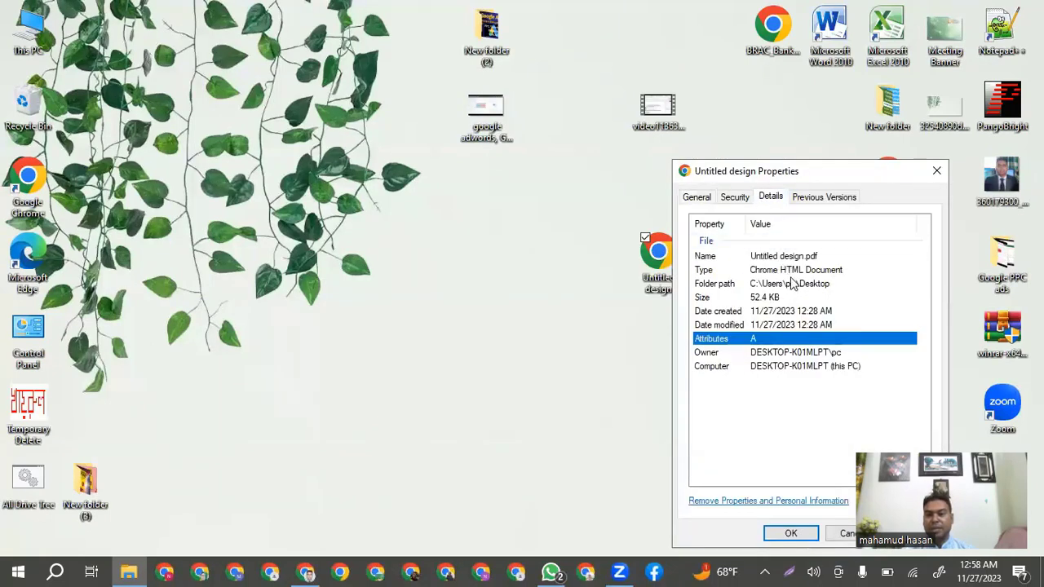
left_click(937, 171)
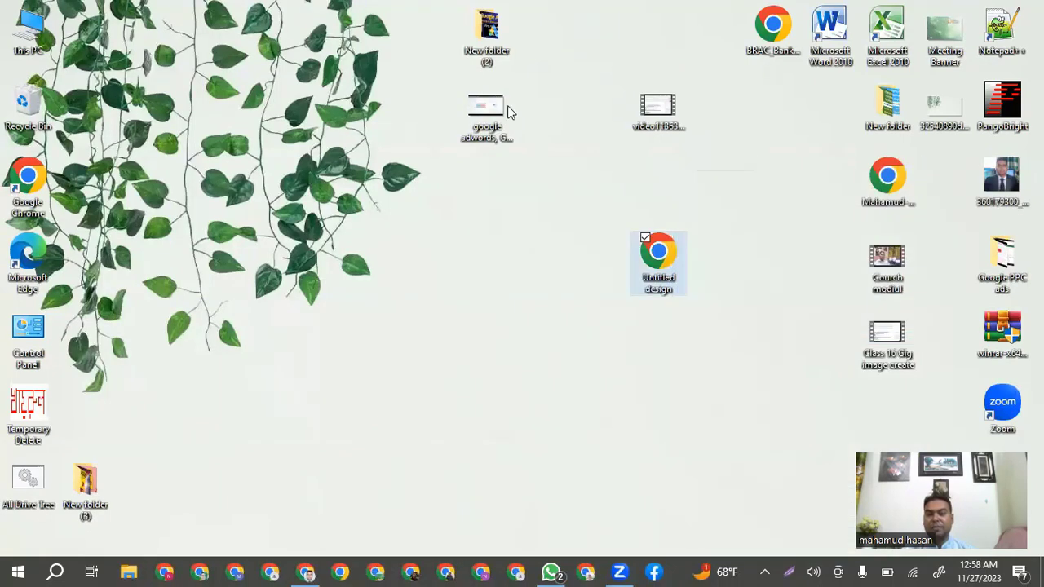
Step: Move the Untitled design PDF nearer the second image and copy the title line beginning "google adwords" from the Fiverr A to Z document
left_click_drag(652, 269, 557, 209)
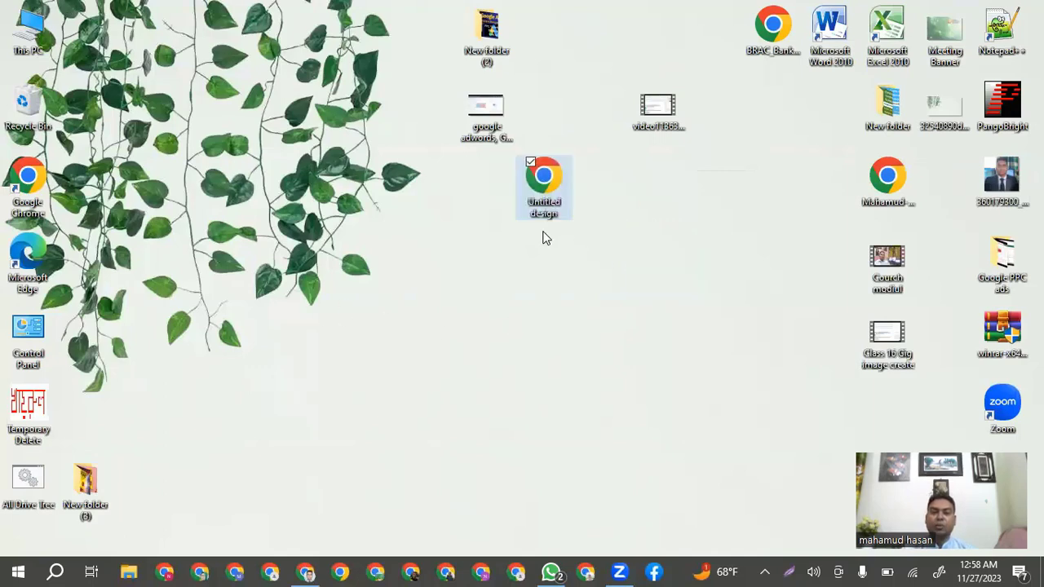
left_click(306, 572)
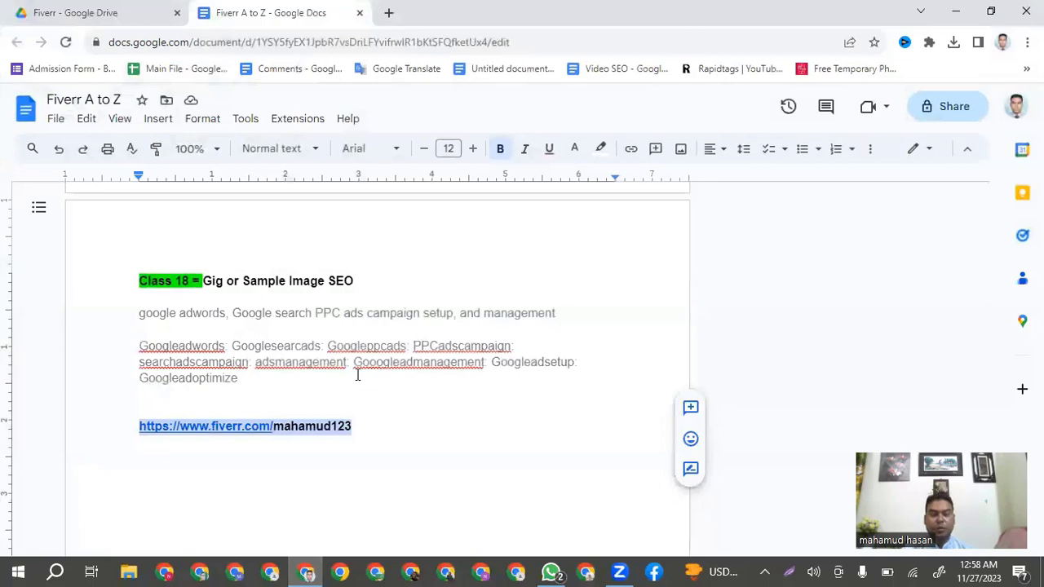
left_click(573, 301)
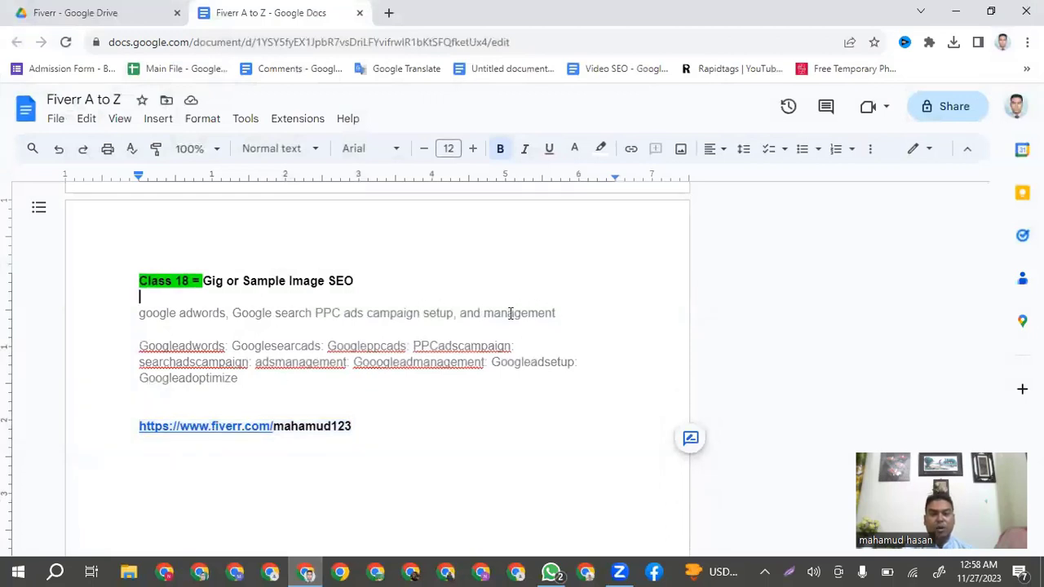
left_click_drag(510, 313, 305, 312)
left_click_drag(564, 311, 128, 321)
key("ctrl+c")
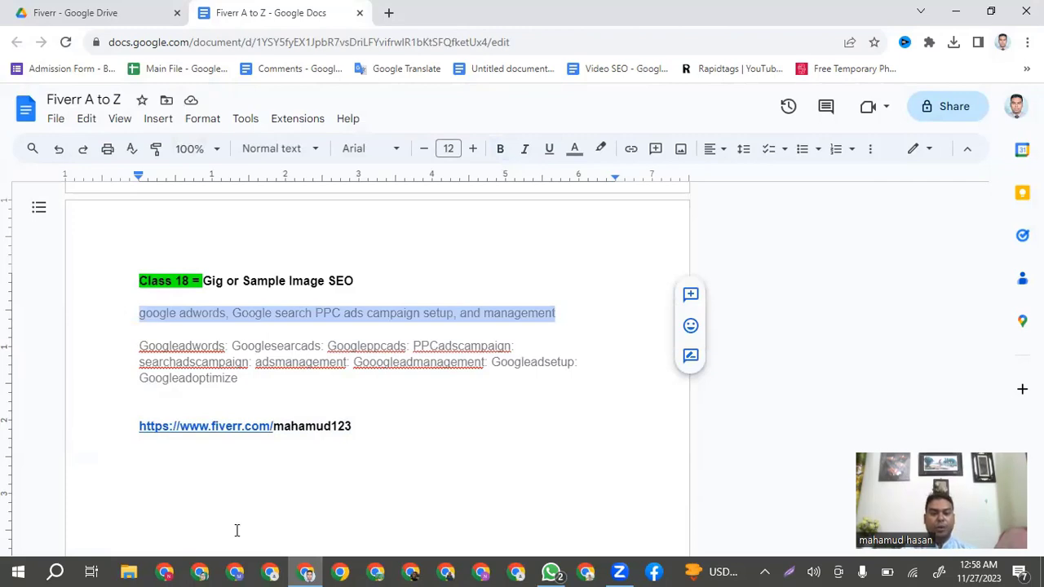
Step: Rename the Untitled design PDF on the desktop as "google adwords, Google search PPC ads campaign setup, and management"
left_click(302, 571)
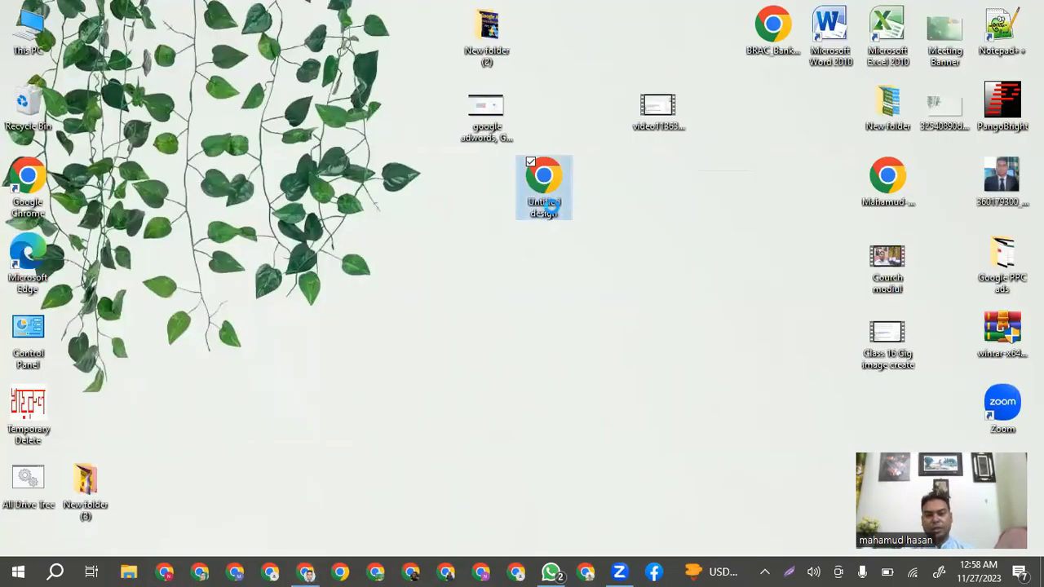
key("shift+F10")
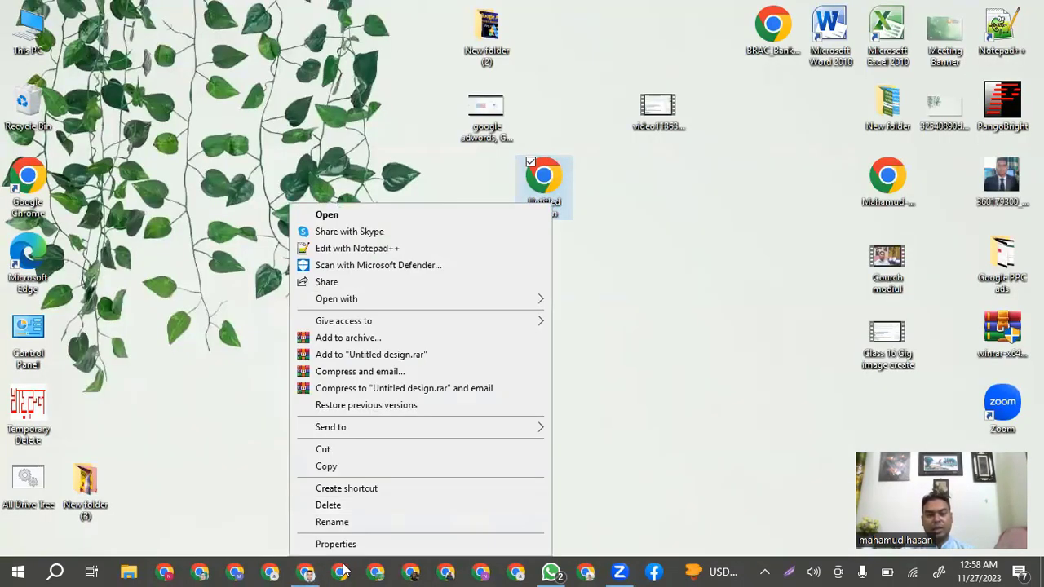
left_click(336, 522)
key("ctrl+v")
key("Return")
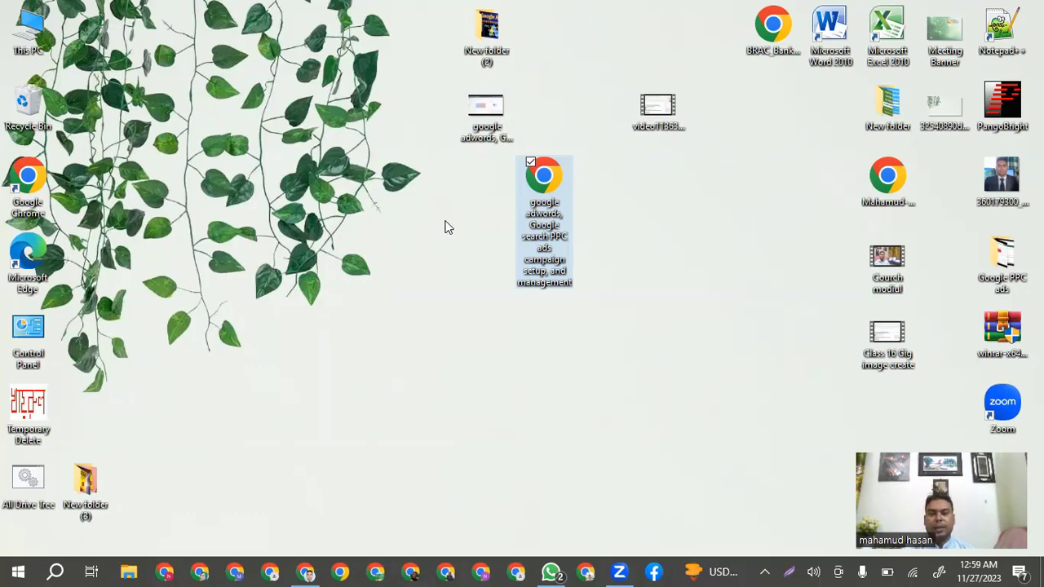
left_click(481, 221)
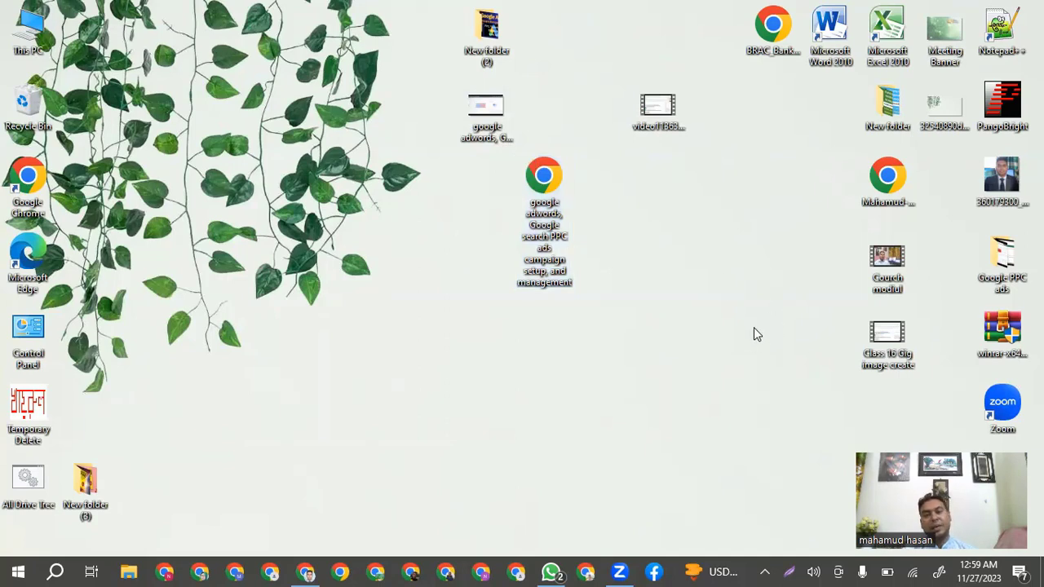